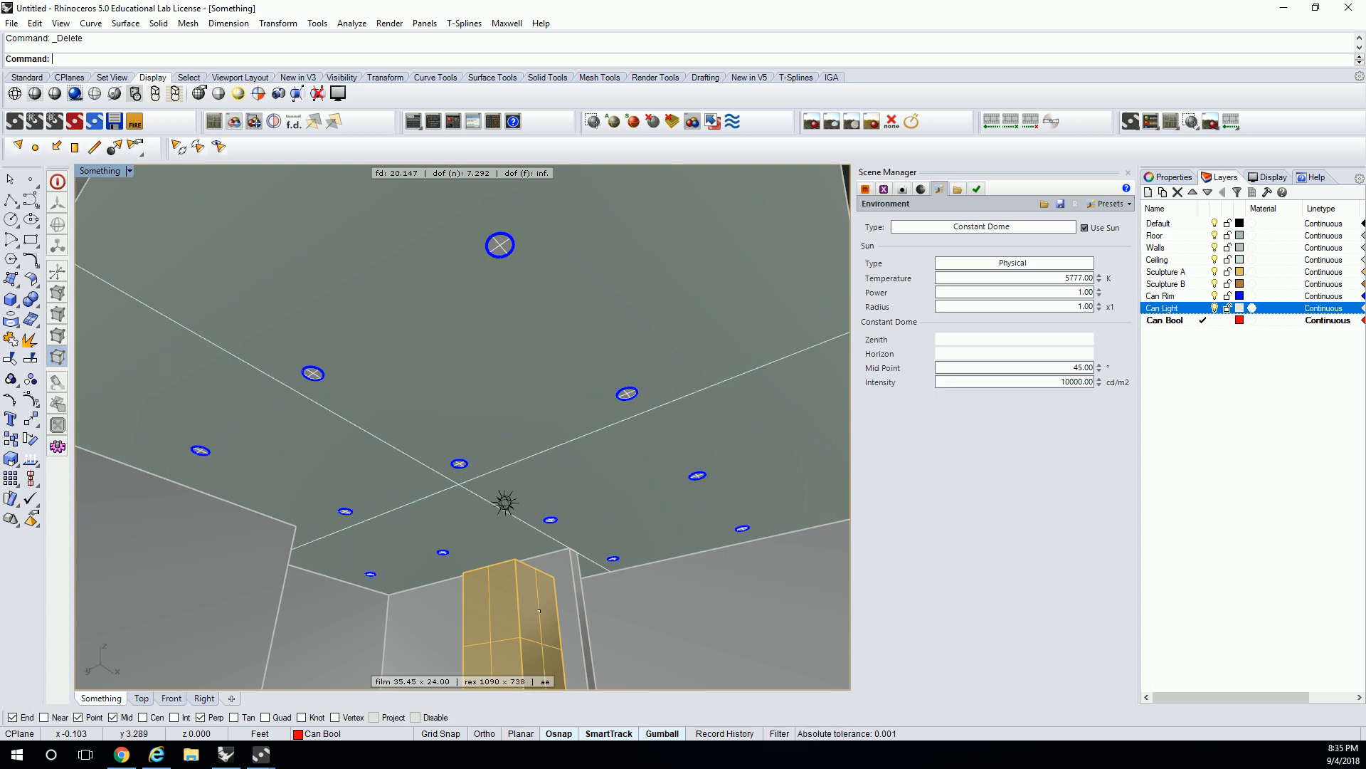
Step: Check the surface normal direction of the can light nearest the camera
right_drag(565, 228, 613, 219)
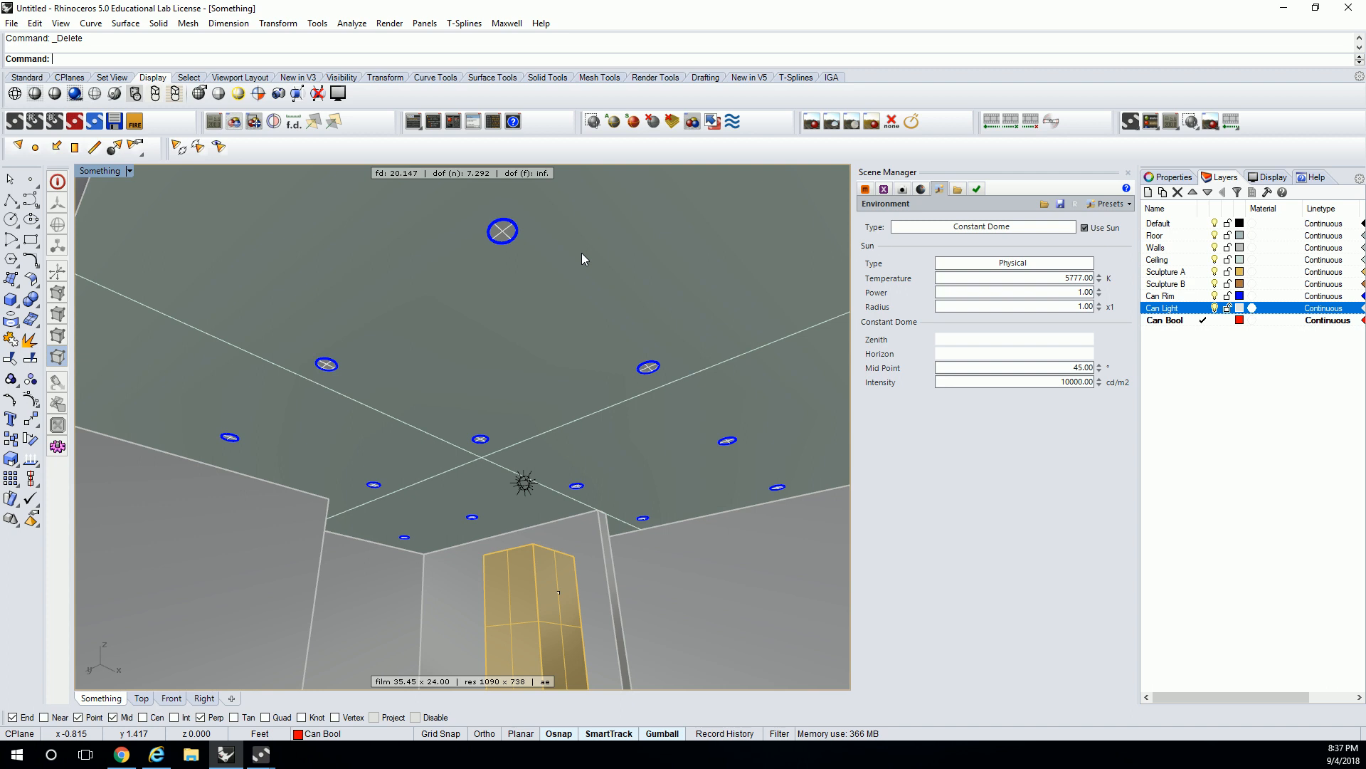
click(502, 231)
right_drag(563, 242, 544, 319)
scroll(476, 232, up, 6)
scroll(583, 310, down, 2)
right_drag(671, 385, 640, 359)
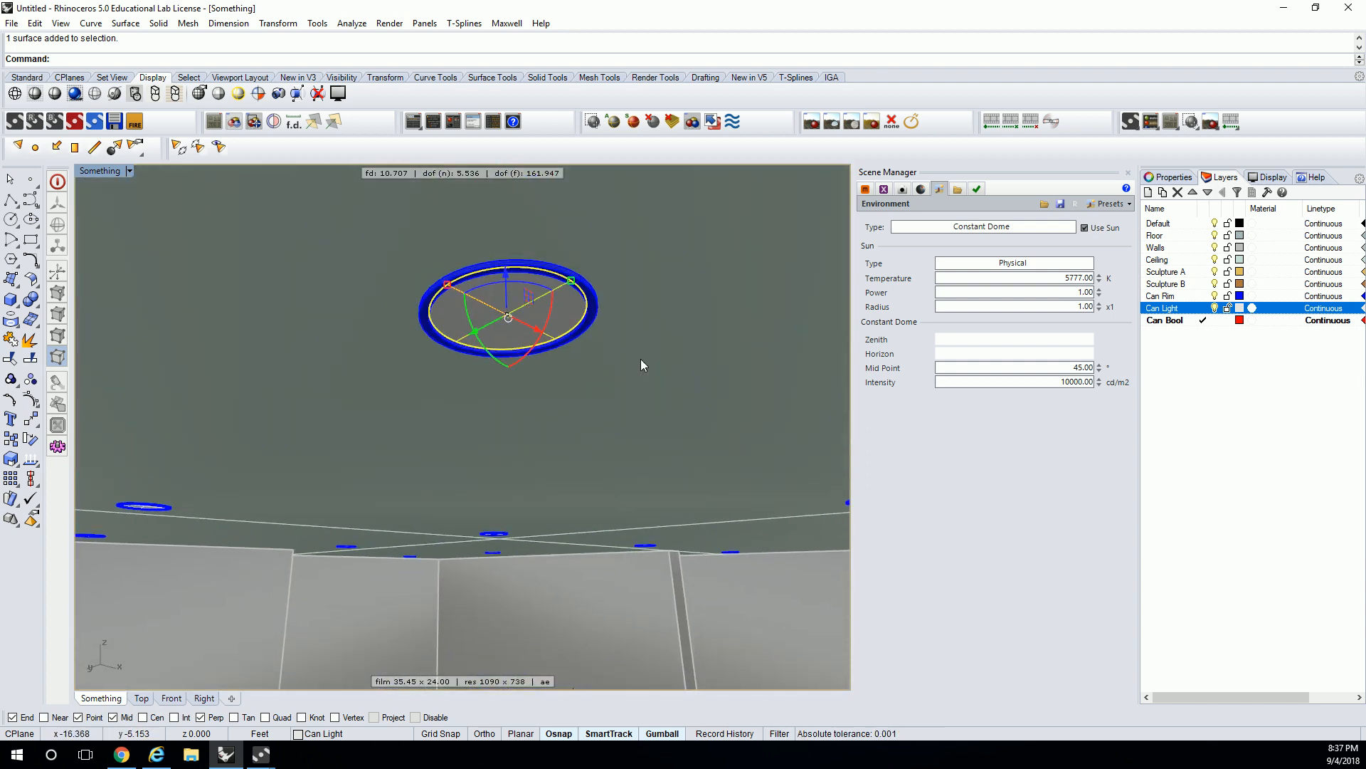
click(32, 461)
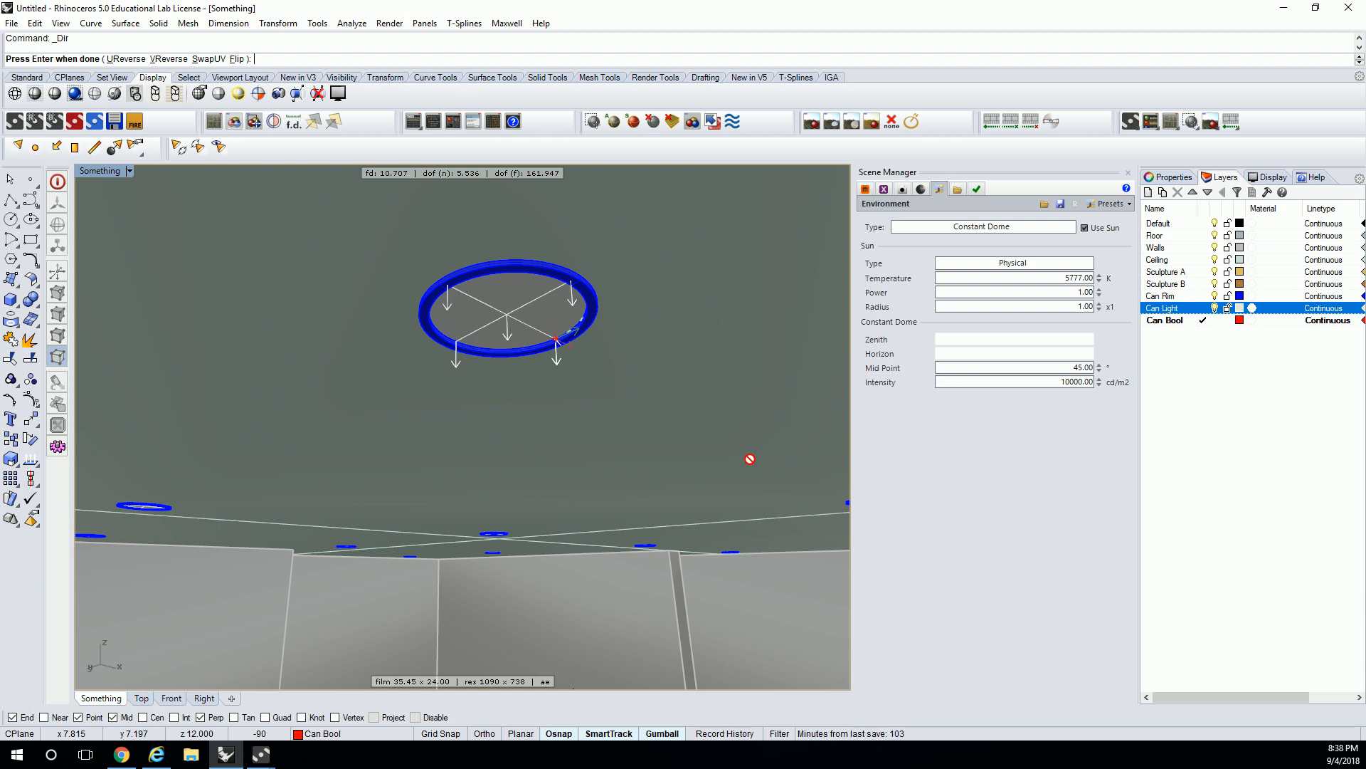
key(Return)
Step: Select the circular light surface of the ceiling can nearest the camera
scroll(751, 459, down, 5)
right_drag(718, 431, 680, 432)
scroll(690, 465, up, 3)
shift+right_drag(641, 346, 673, 413)
click(433, 284)
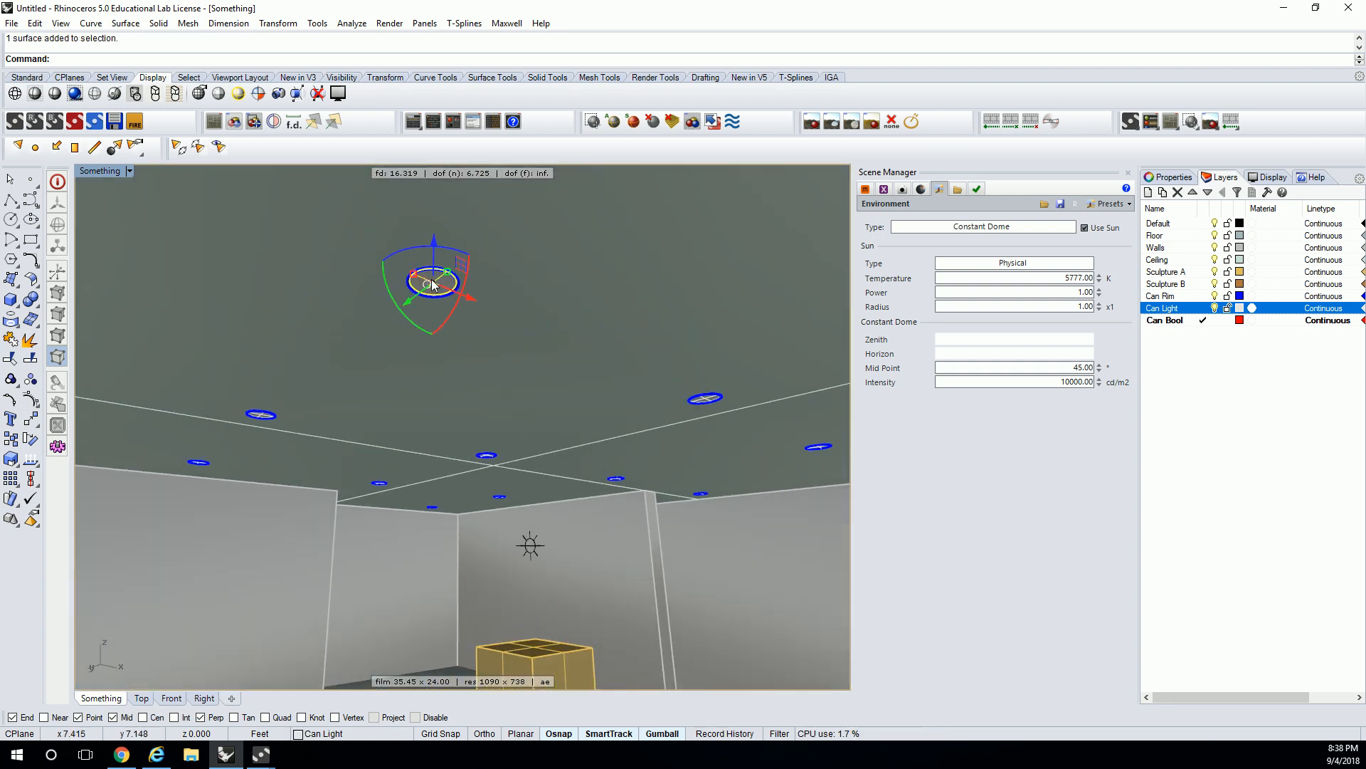
right_drag(433, 284, 439, 257)
Step: Create a new Maxwell emitter material and open it in the Material Editor
click(866, 192)
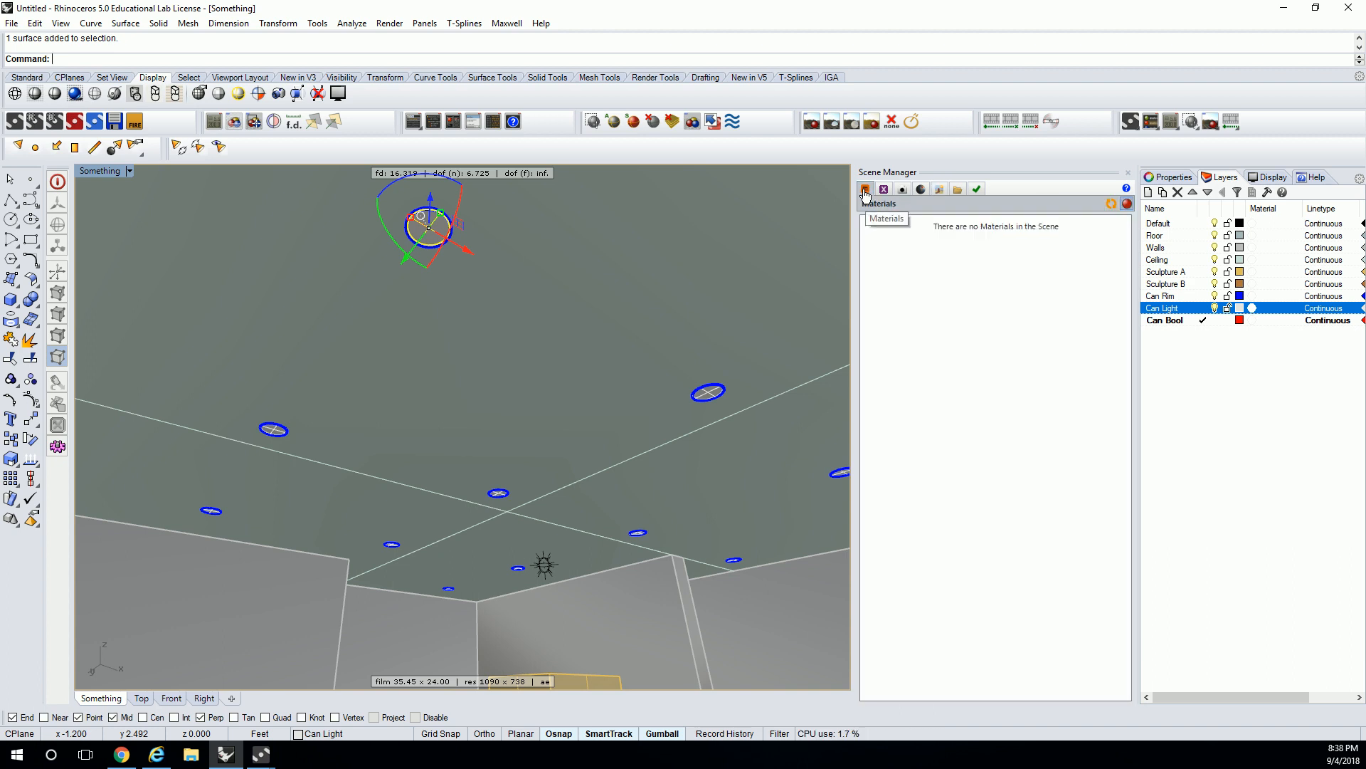
right_click(902, 261)
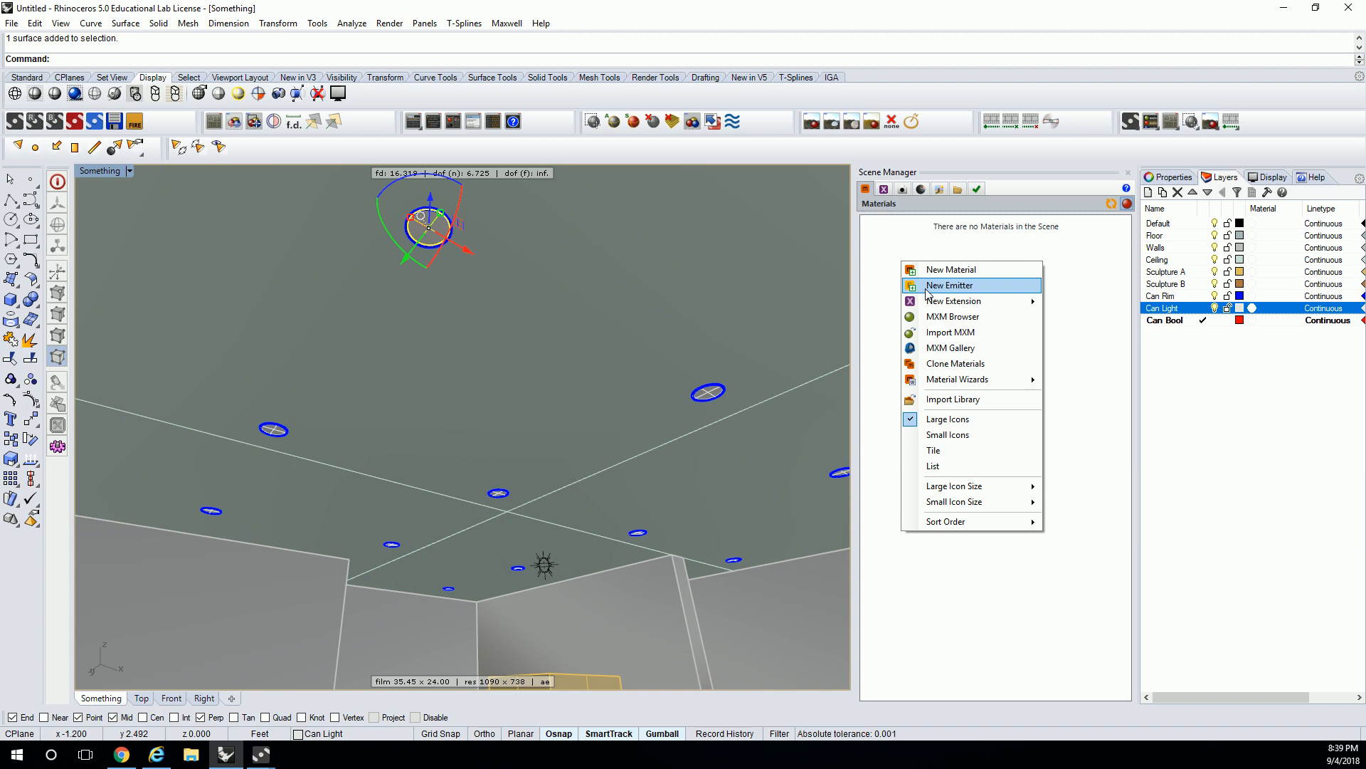
click(928, 288)
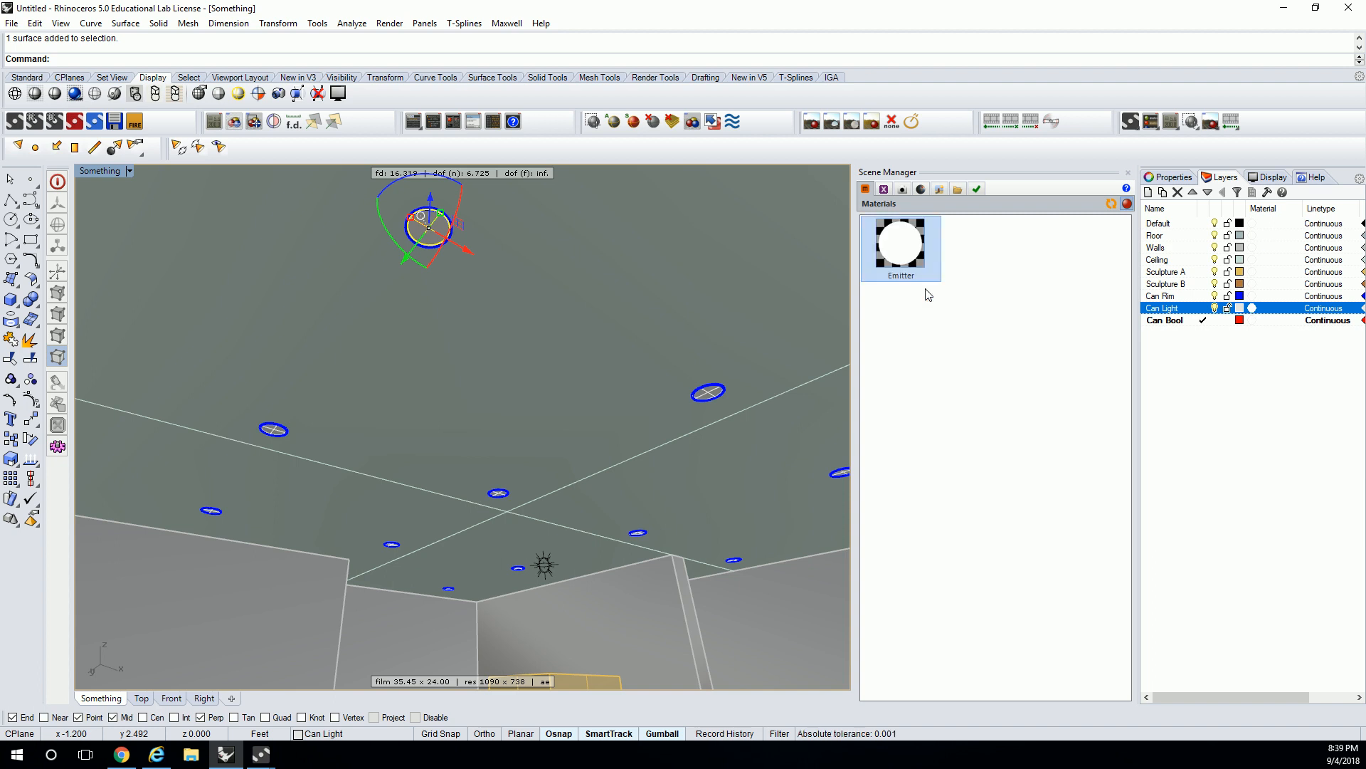
double_click(915, 251)
drag(922, 143, 814, 135)
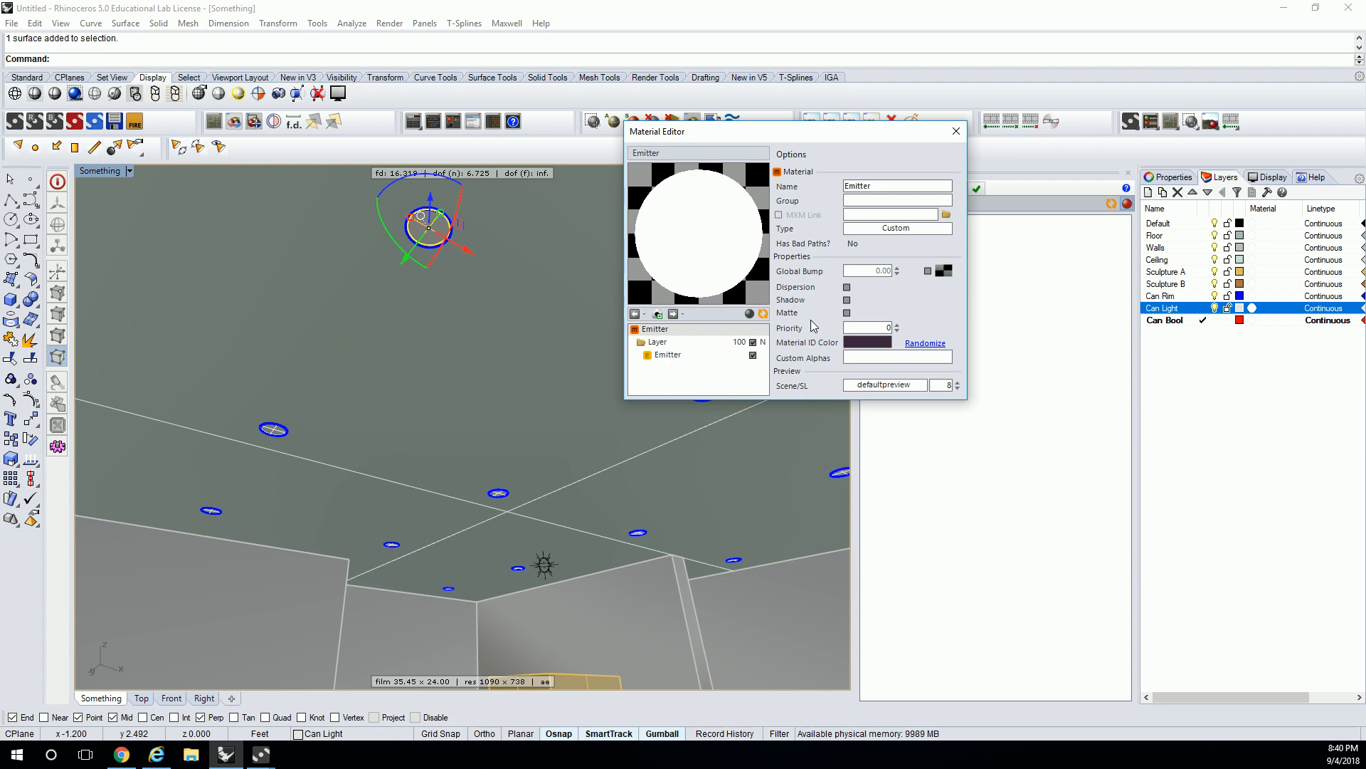
Step: Set the material's preview scene to emitter_02m and refresh the preview
click(707, 347)
click(712, 356)
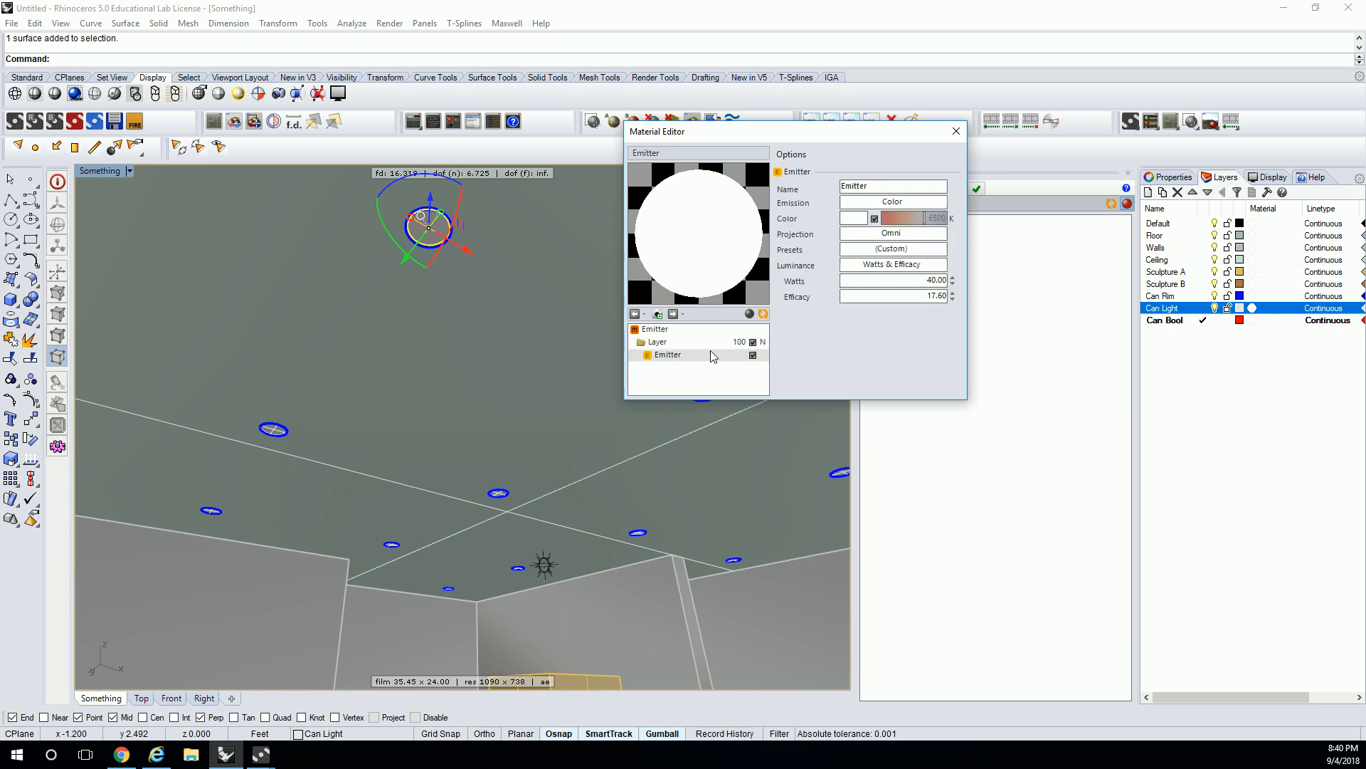
click(715, 330)
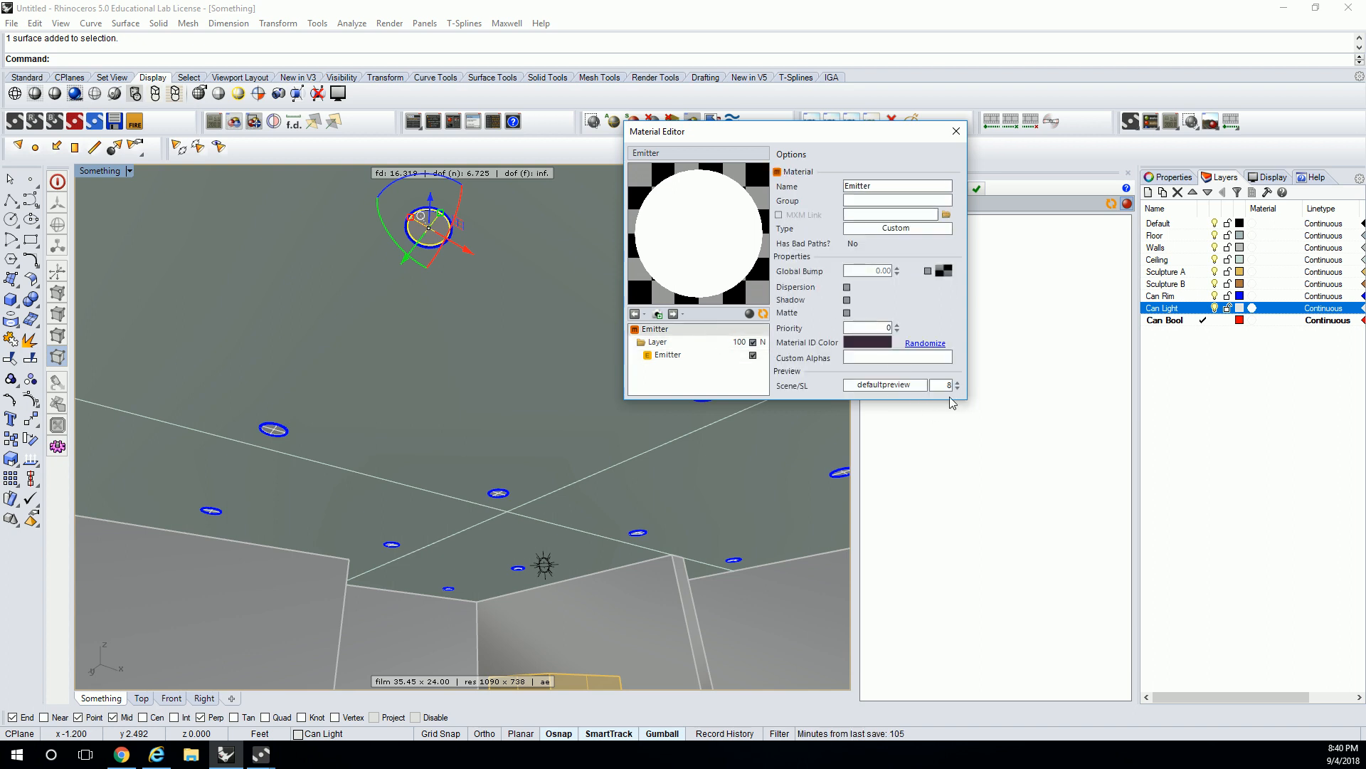
drag(942, 400, 929, 448)
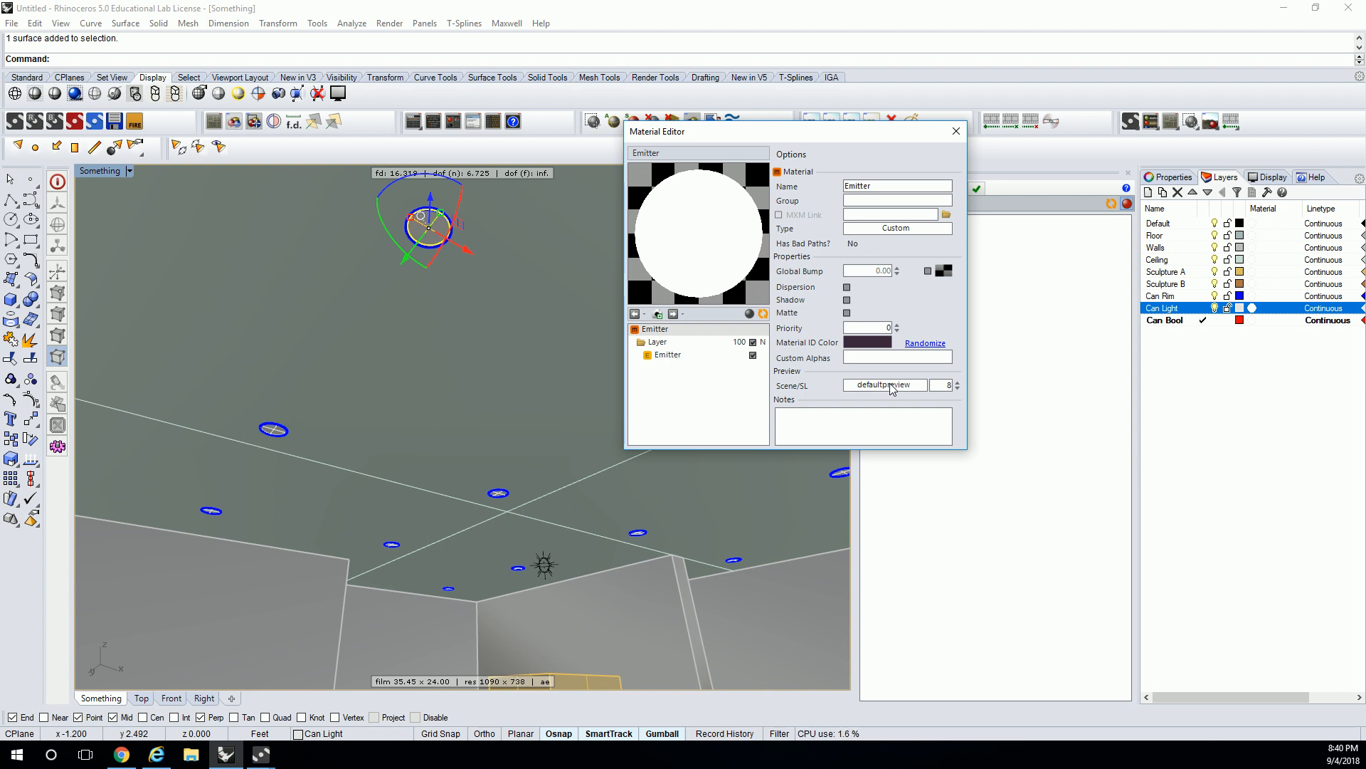
click(893, 387)
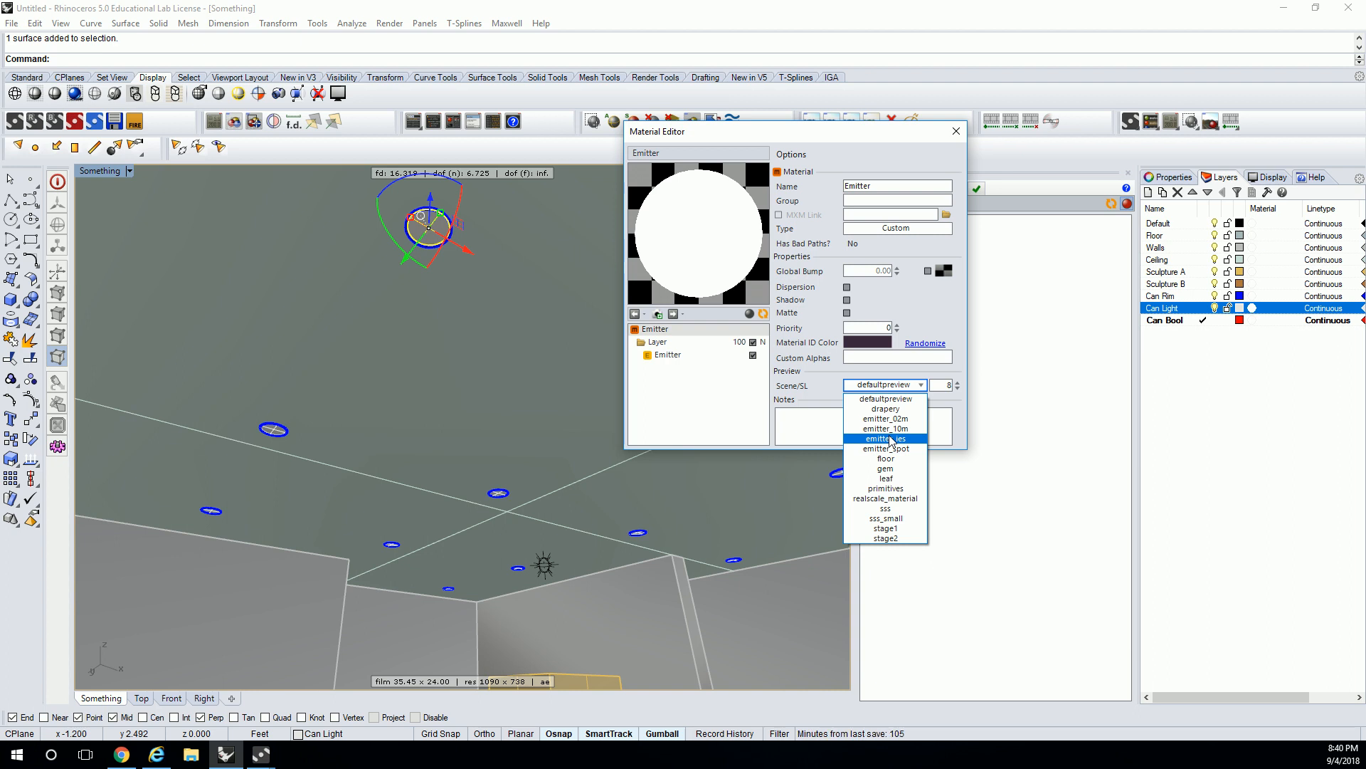
click(887, 419)
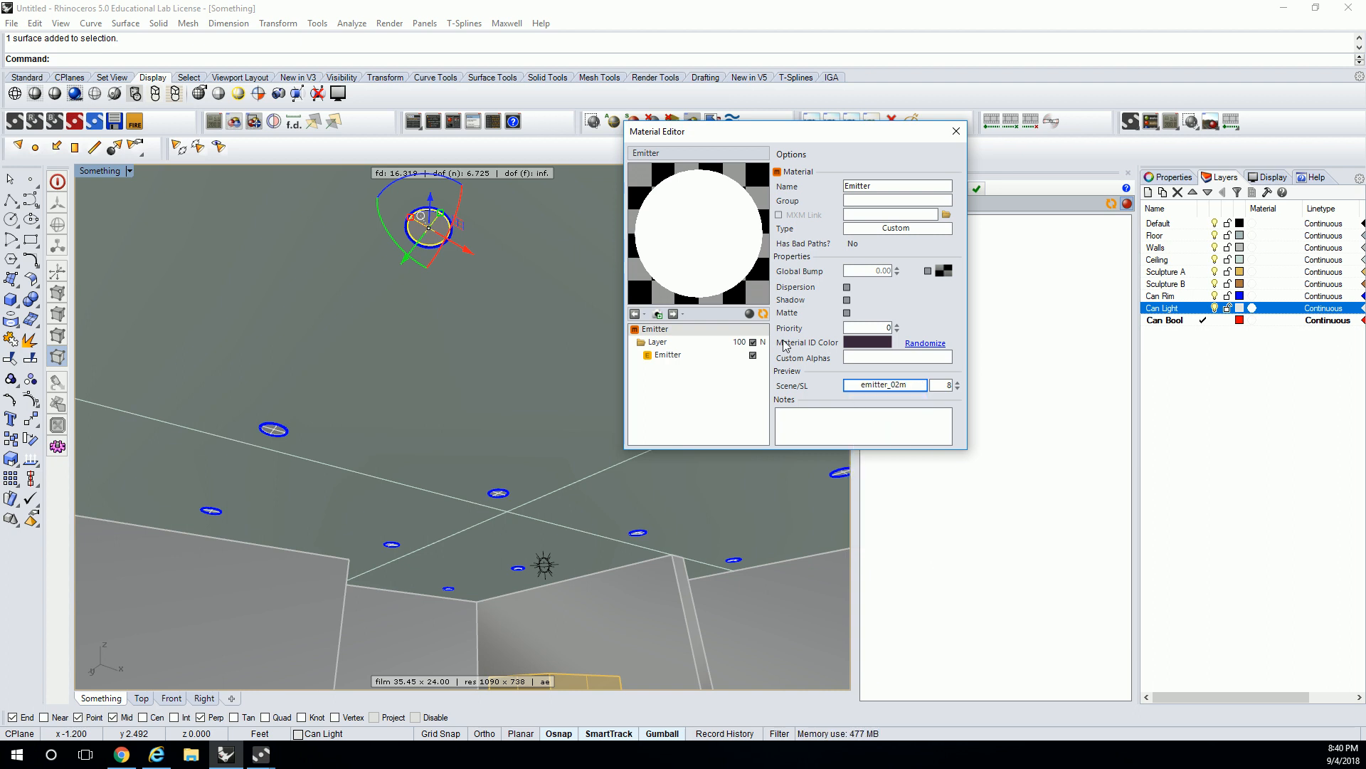
click(766, 319)
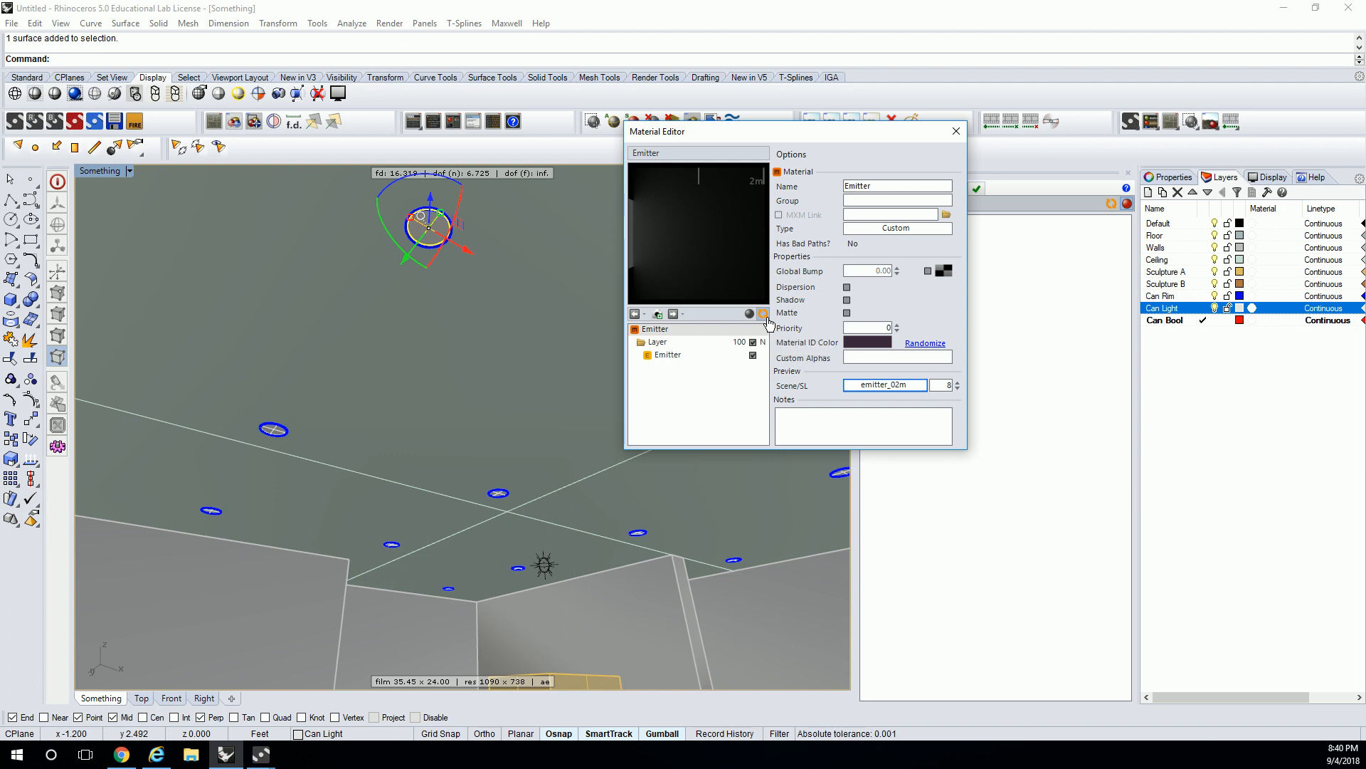
Step: Set the emitter component's luminance to 200 watts with an efficacy of 50
click(685, 359)
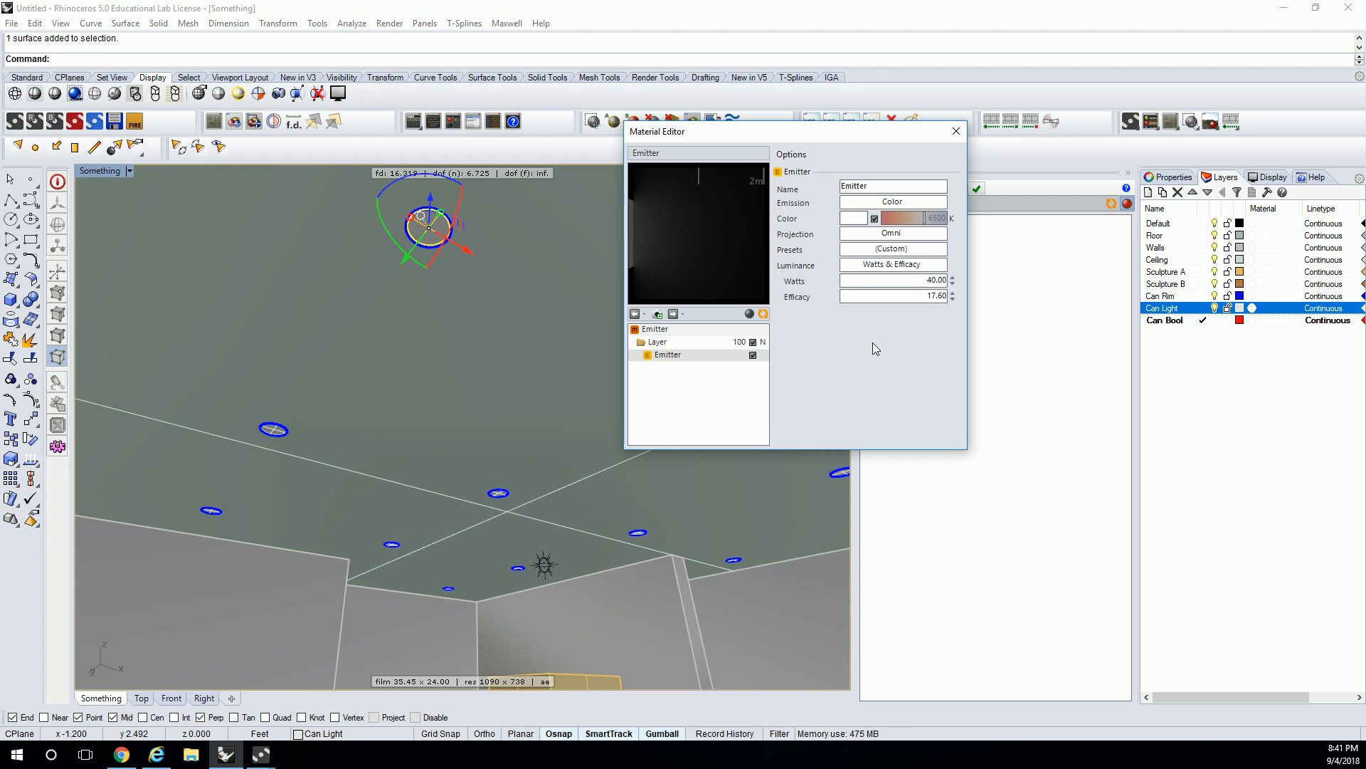
drag(923, 280, 975, 281)
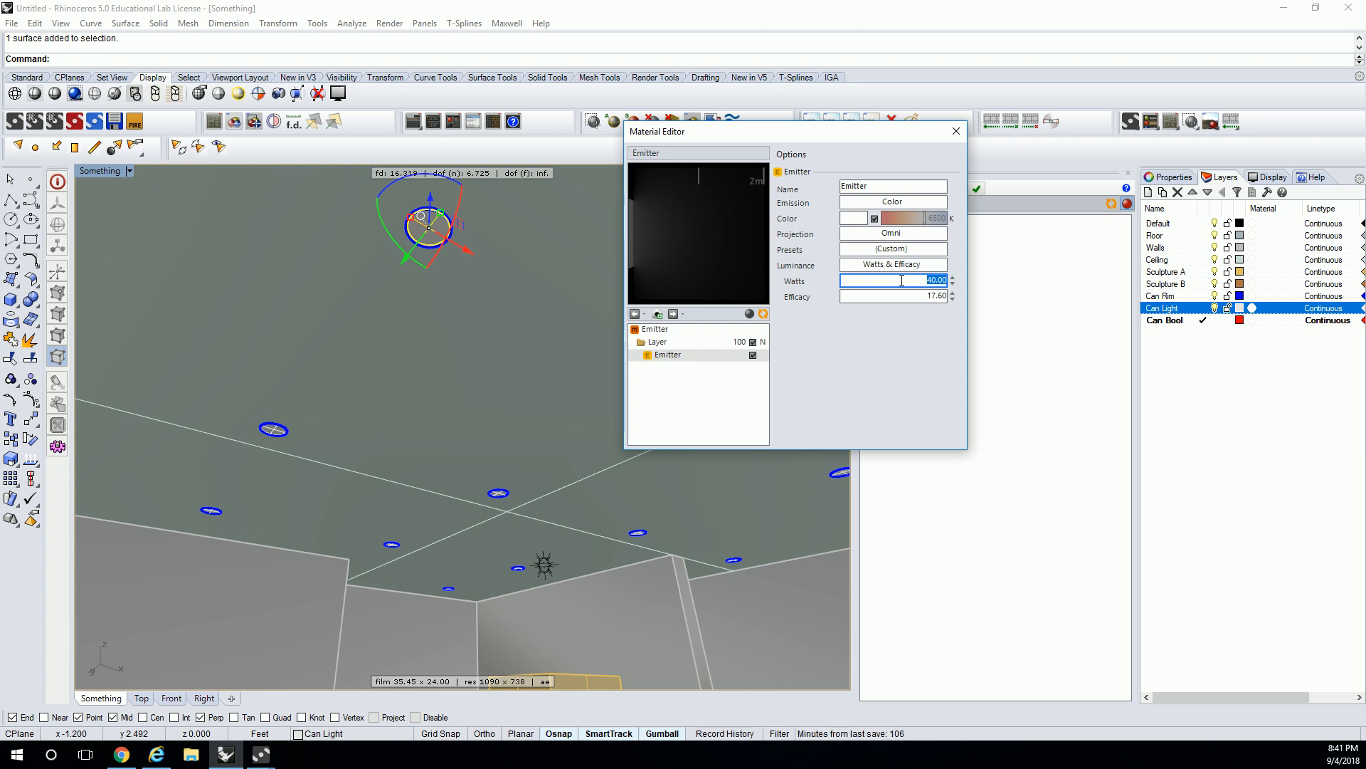
text(200)
click(921, 297)
drag(921, 298, 967, 301)
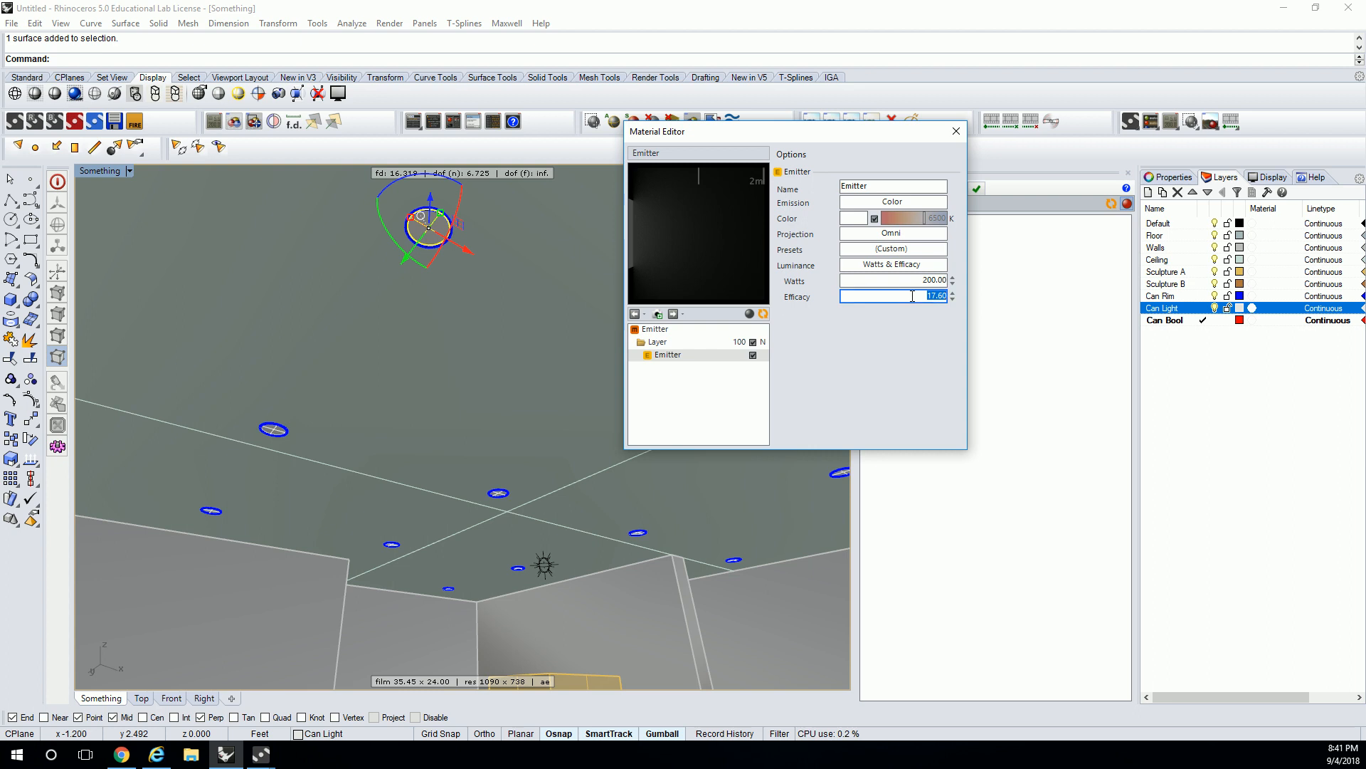
Step: Set the emitter's power to 1000 watts
click(924, 281)
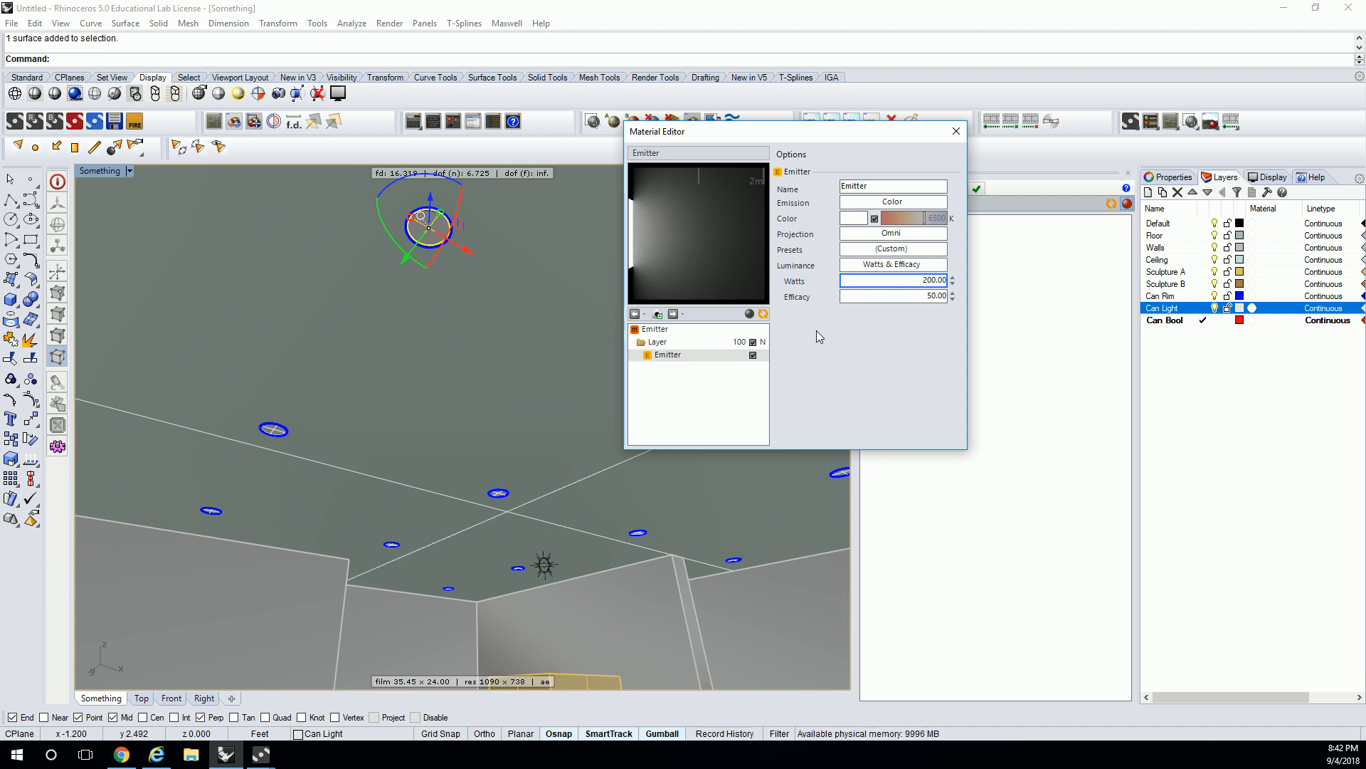
key(ctrl+a)
text(1000)
key(Tab)
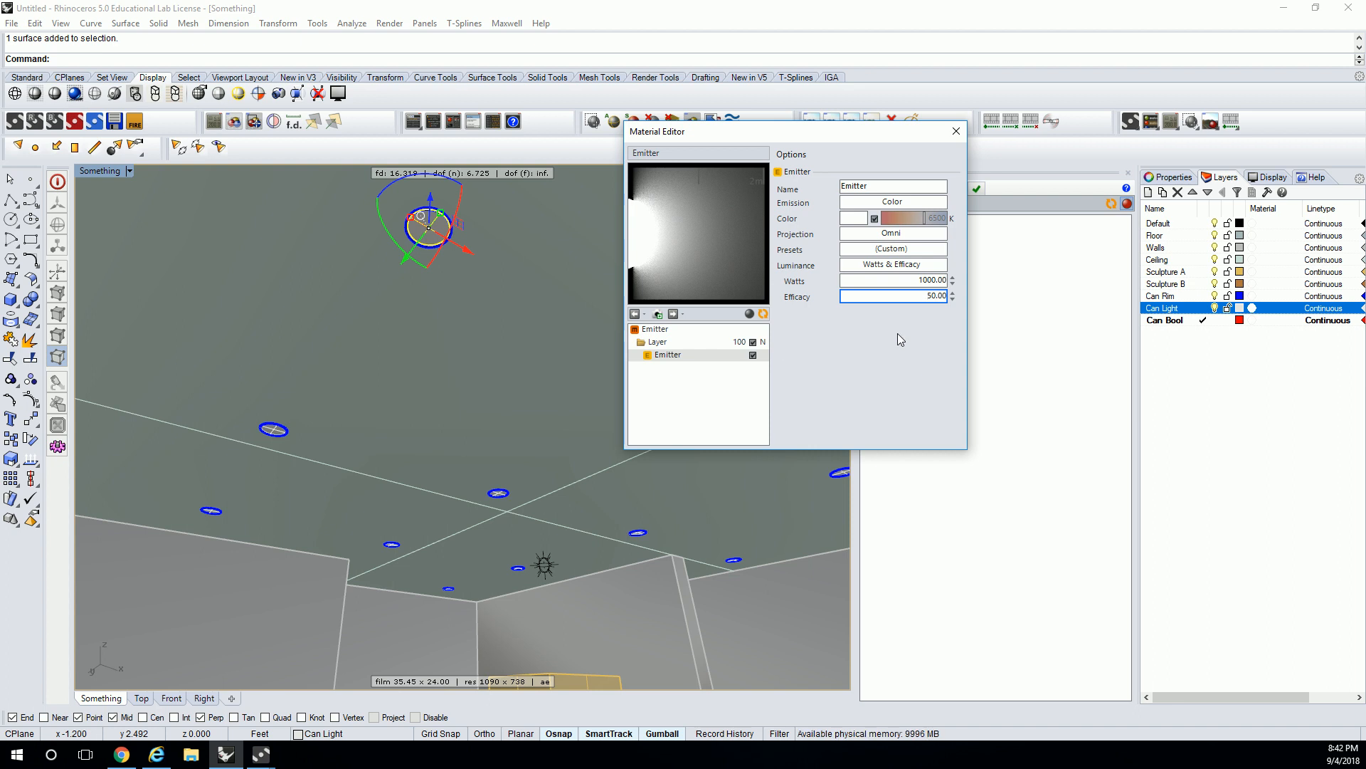
Step: Try an efficacy of 300 for the emitter
double_click(921, 296)
text(300)
click(902, 281)
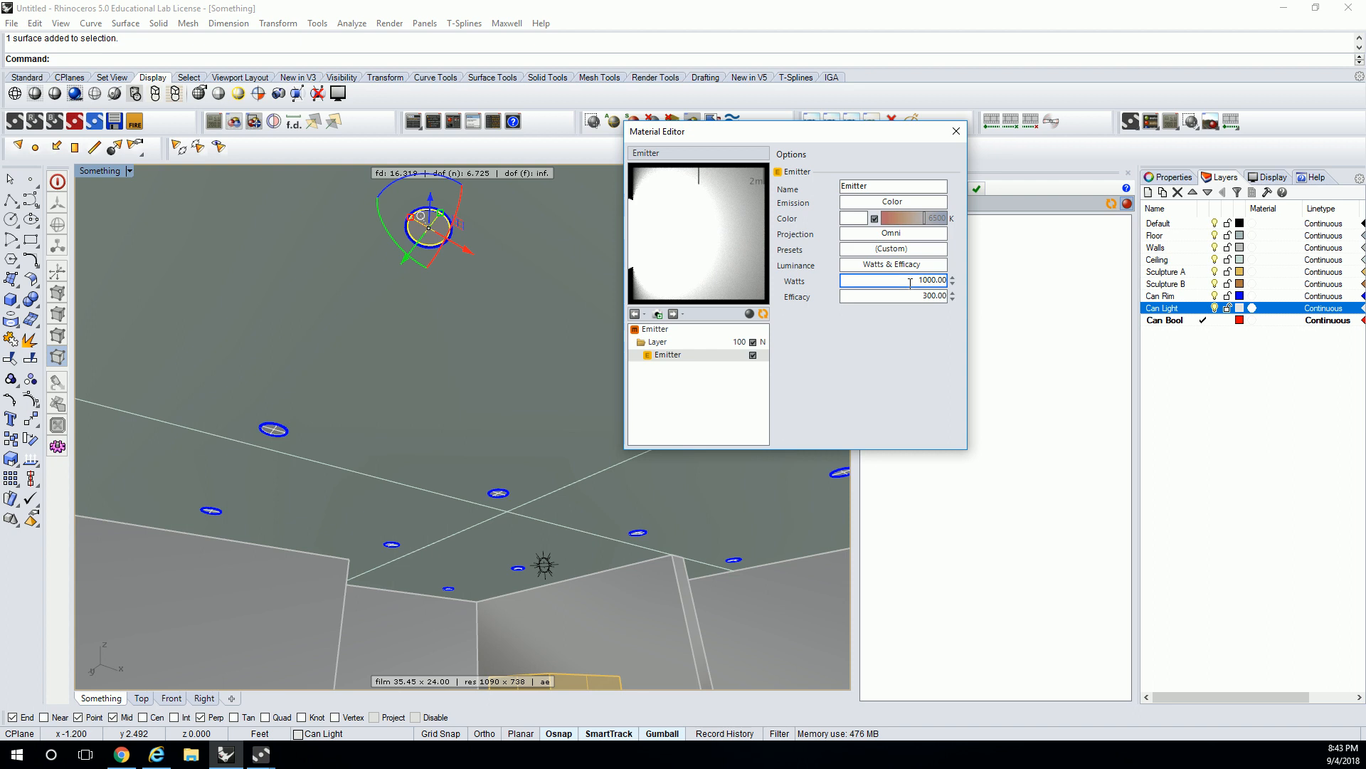
Step: Set the emitter's efficacy to 150 and refresh the material preview
key(Tab)
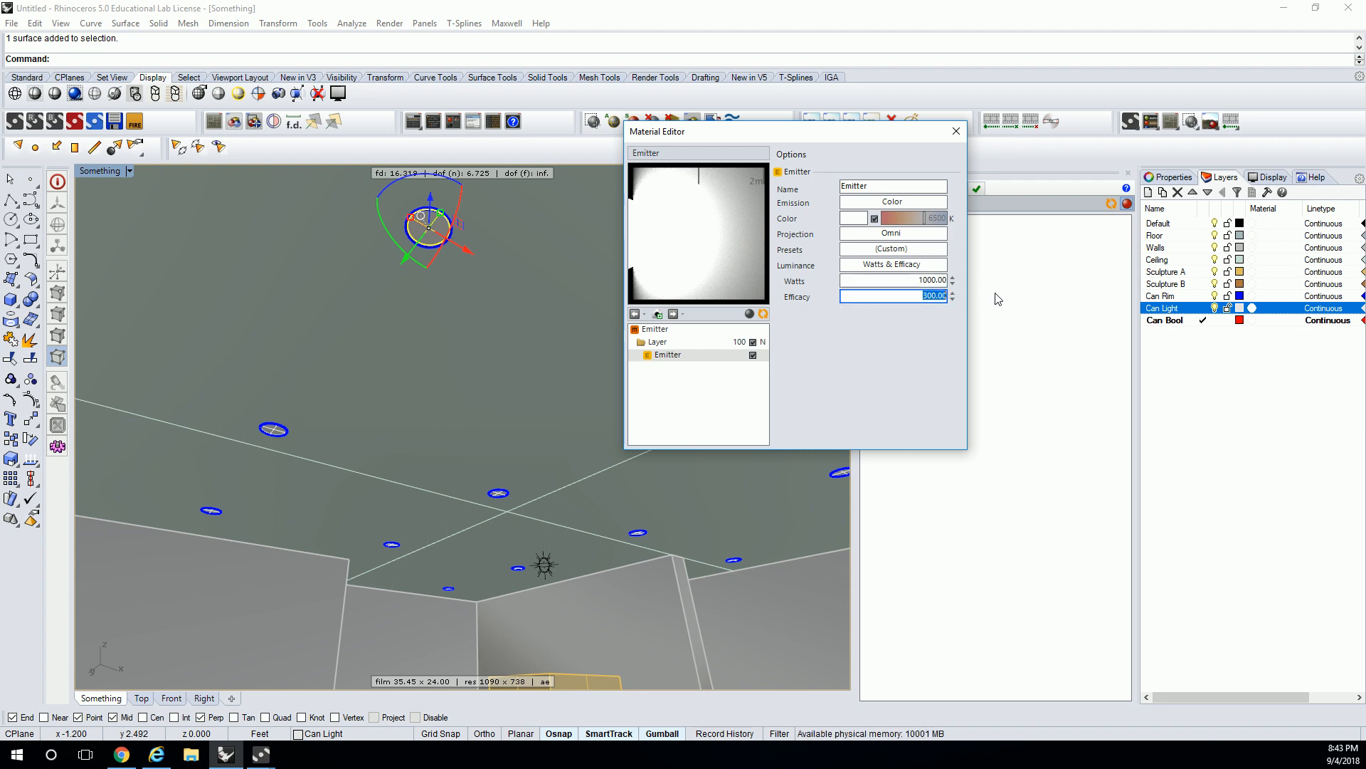
text(150)
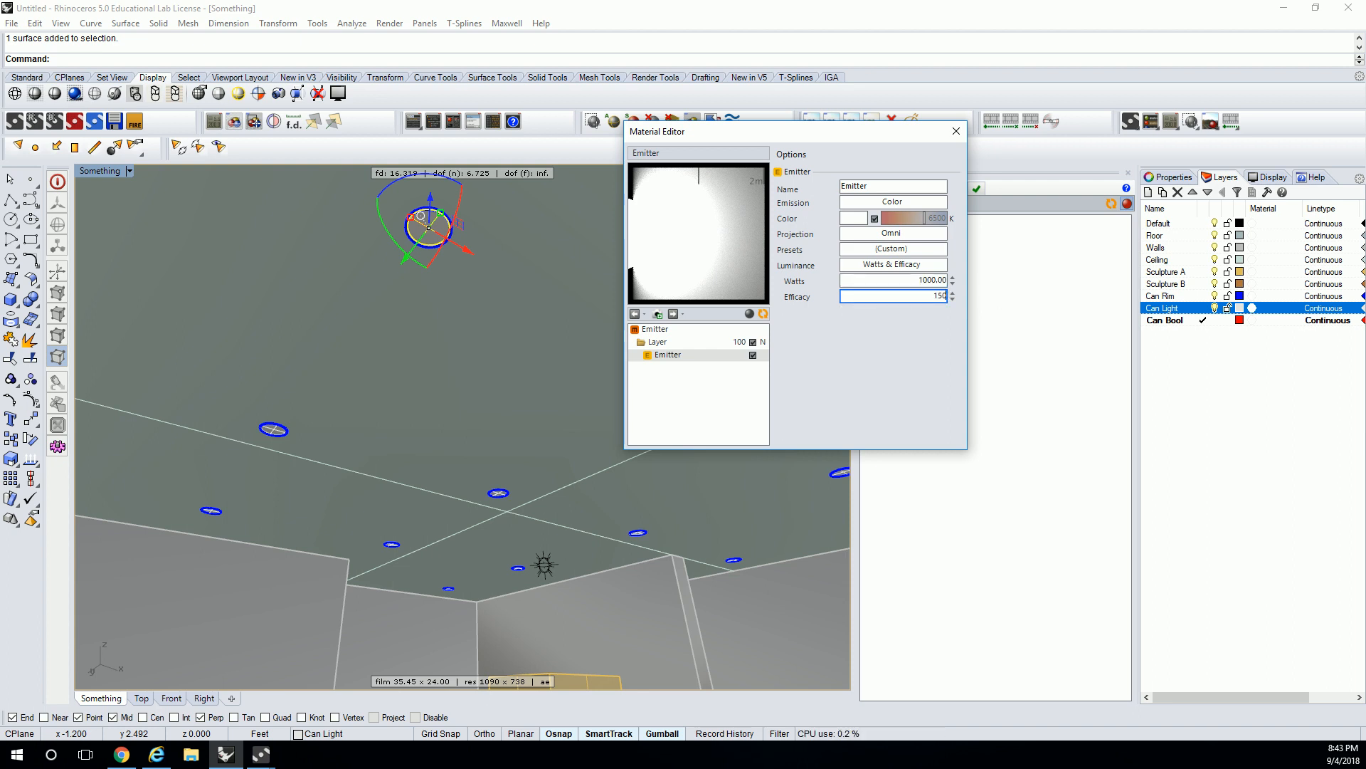
click(906, 285)
click(763, 315)
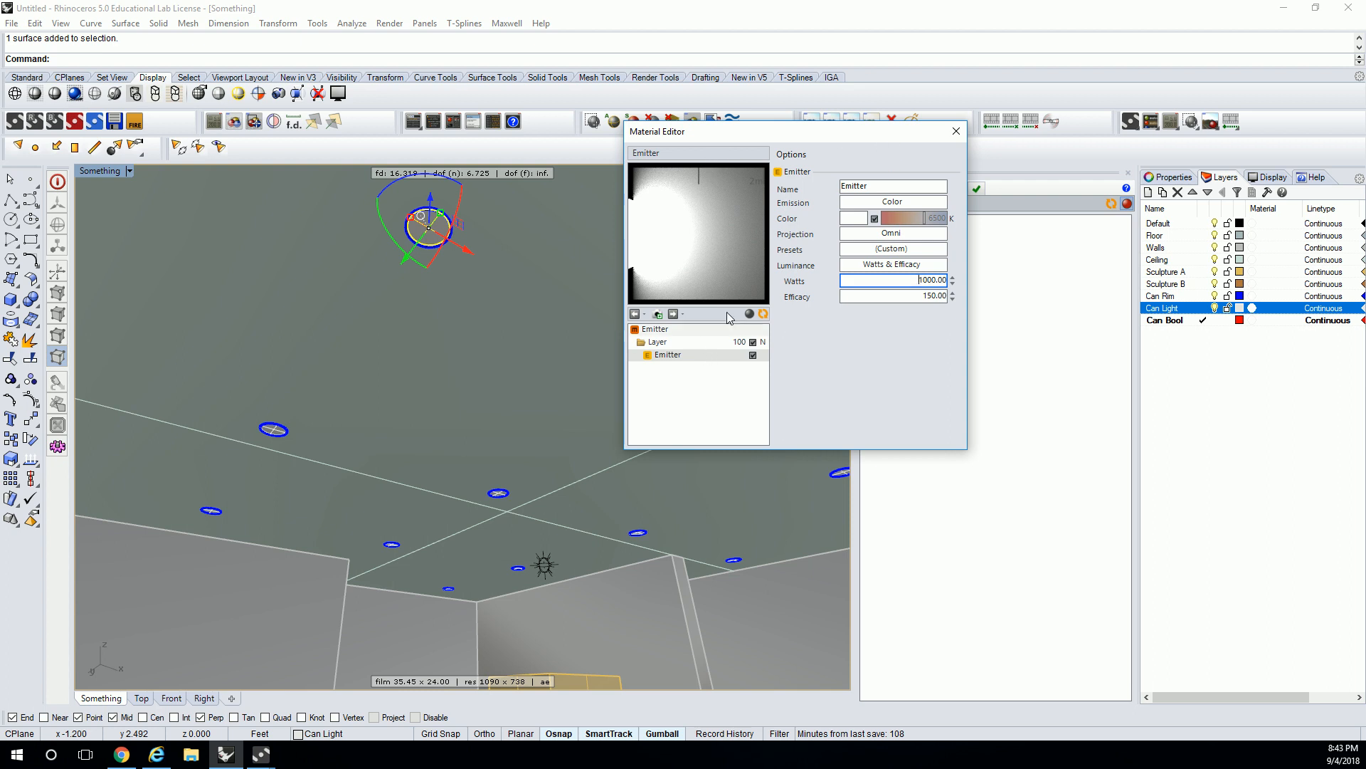
Step: Rename the emitter component inside the material's layer as Emitter - Spot 8"
click(900, 186)
text(- Spot)
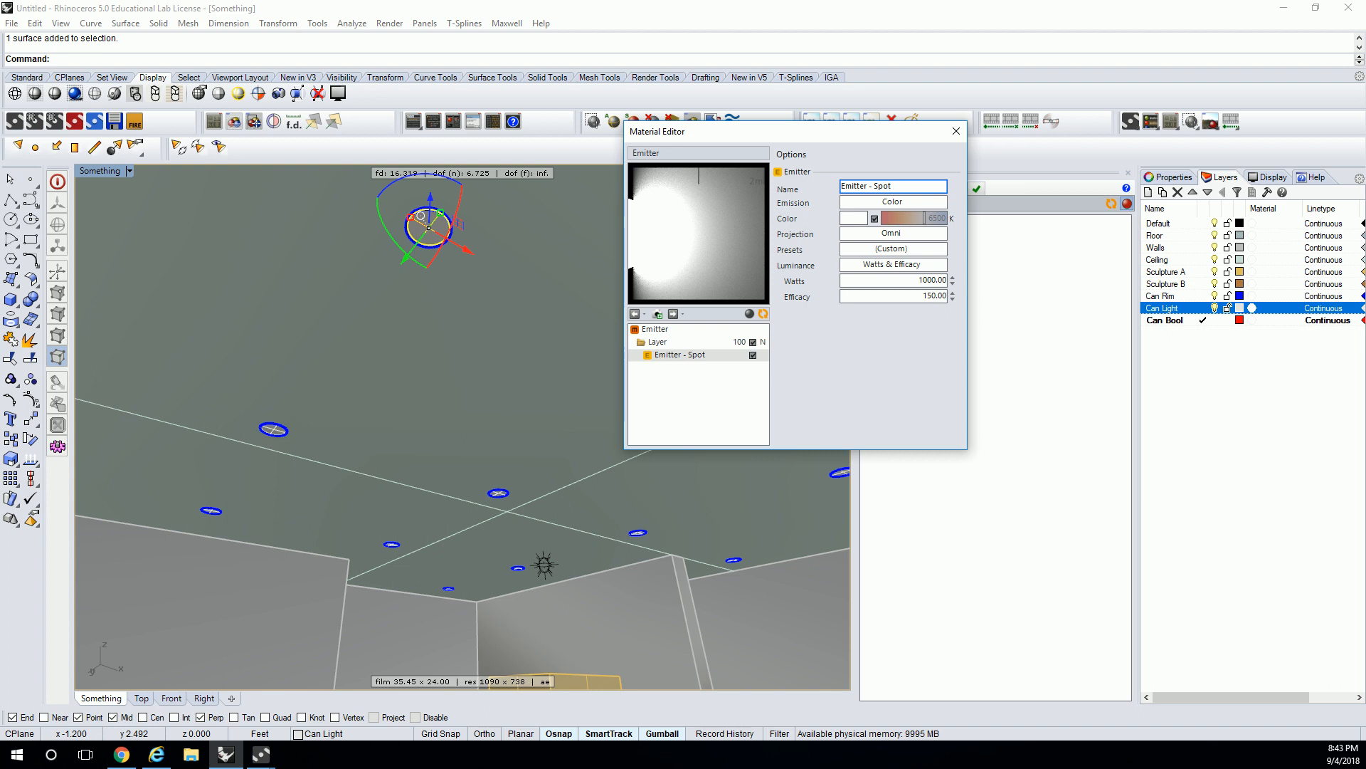
text( 8")
key(Tab)
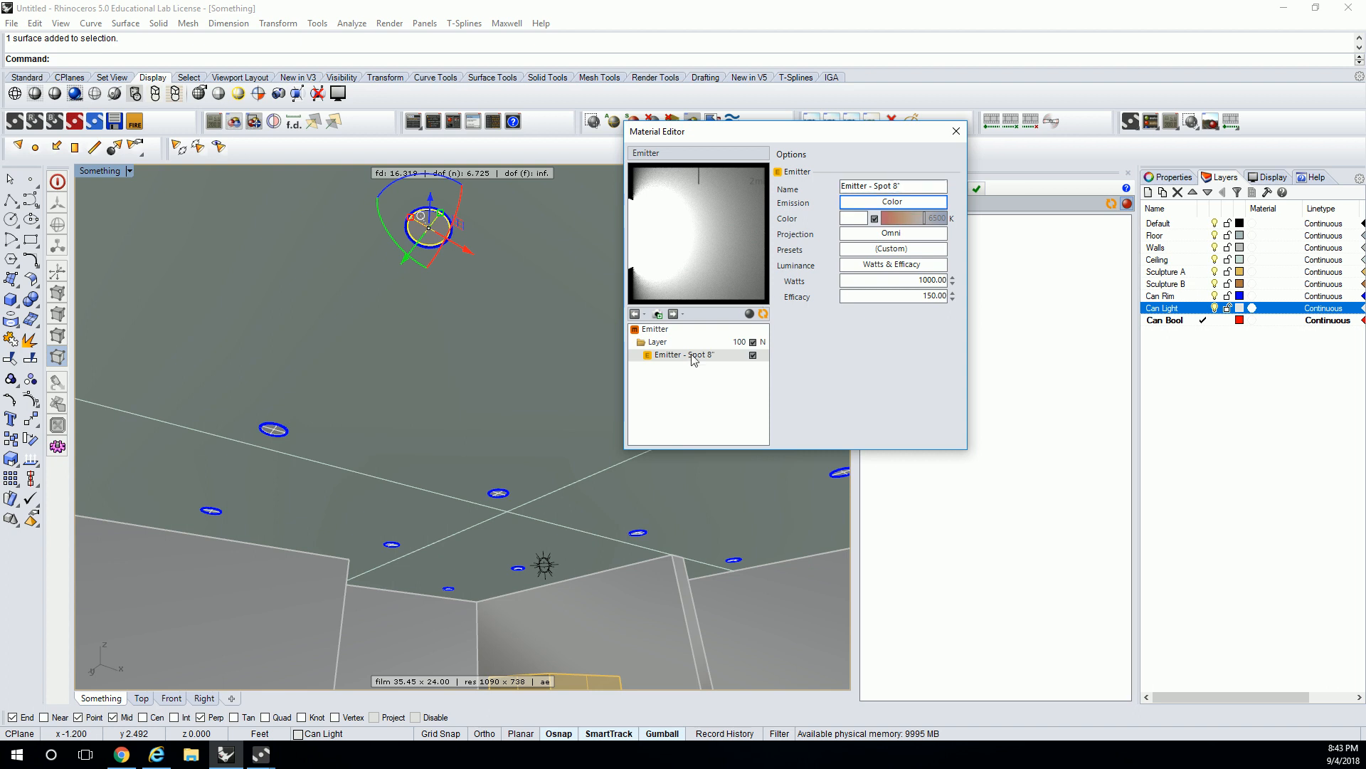
Step: Rename the top-level material as Emitter - Spot 8" and close the Material Editor
click(656, 329)
click(902, 189)
text(- E)
key(BackSpace)
text(Spo)
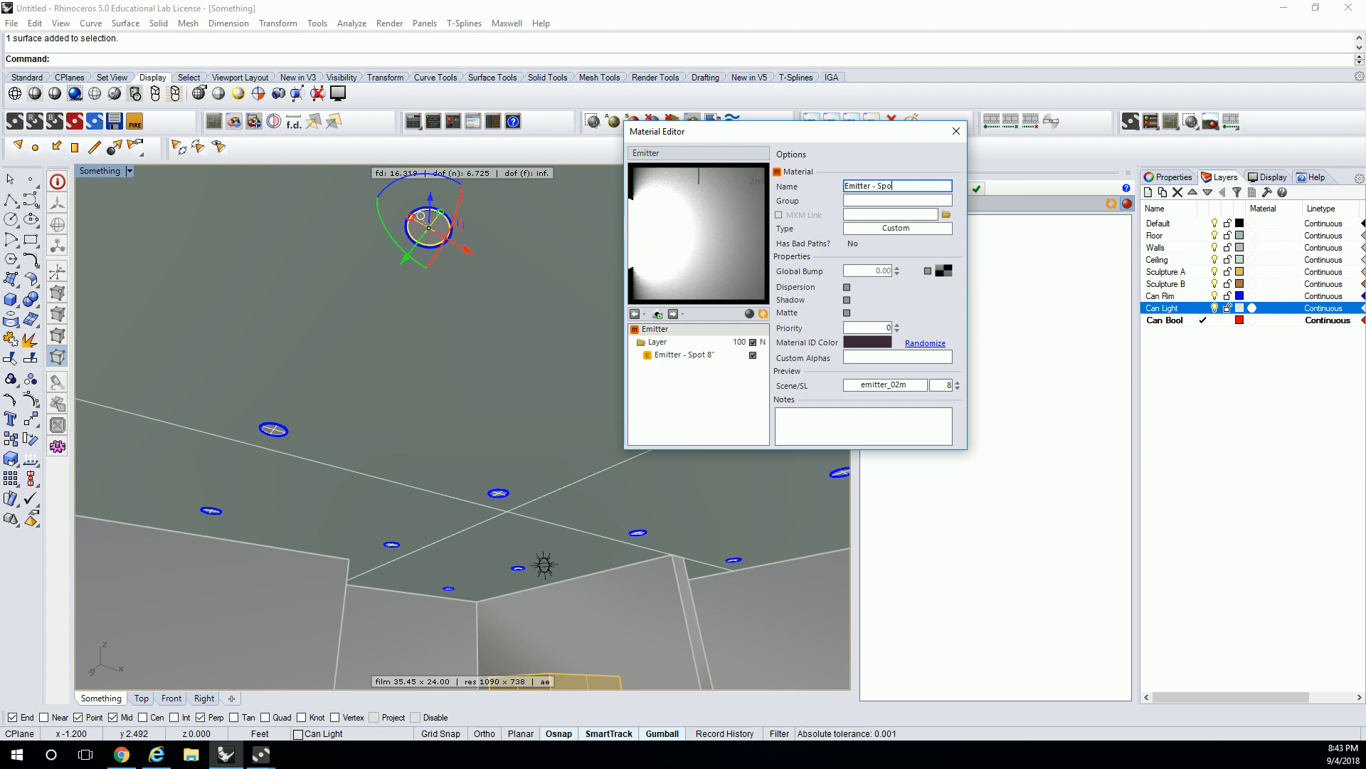
text(t 8")
key(Tab)
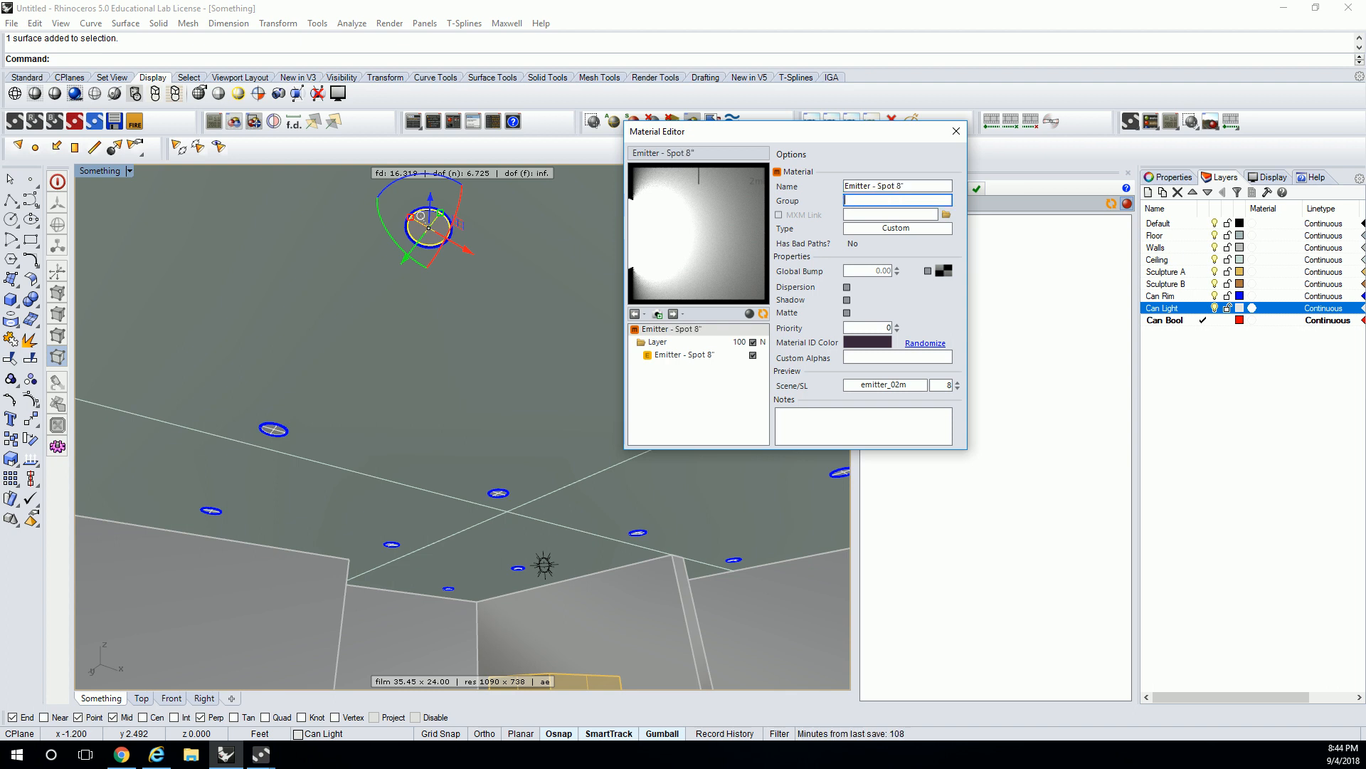
click(956, 130)
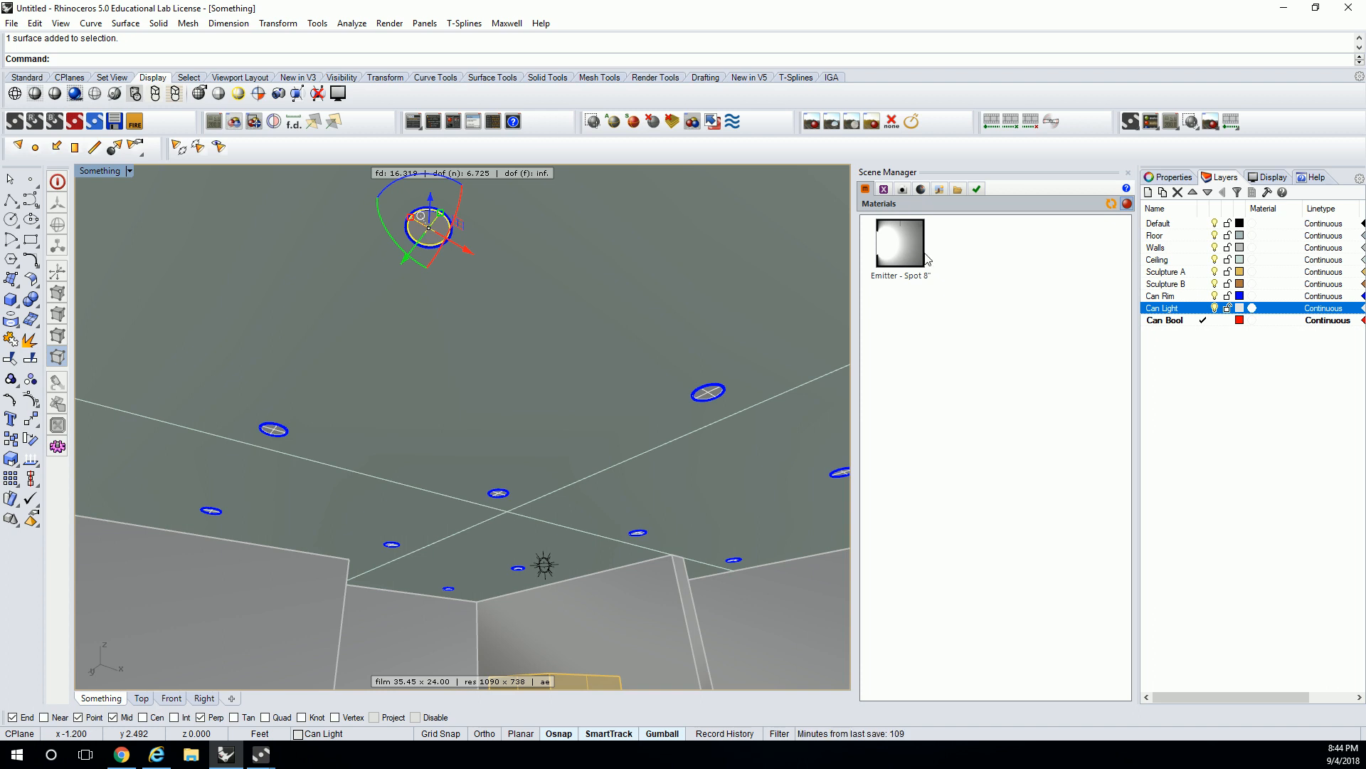
Step: Make Can Light the current layer
click(918, 255)
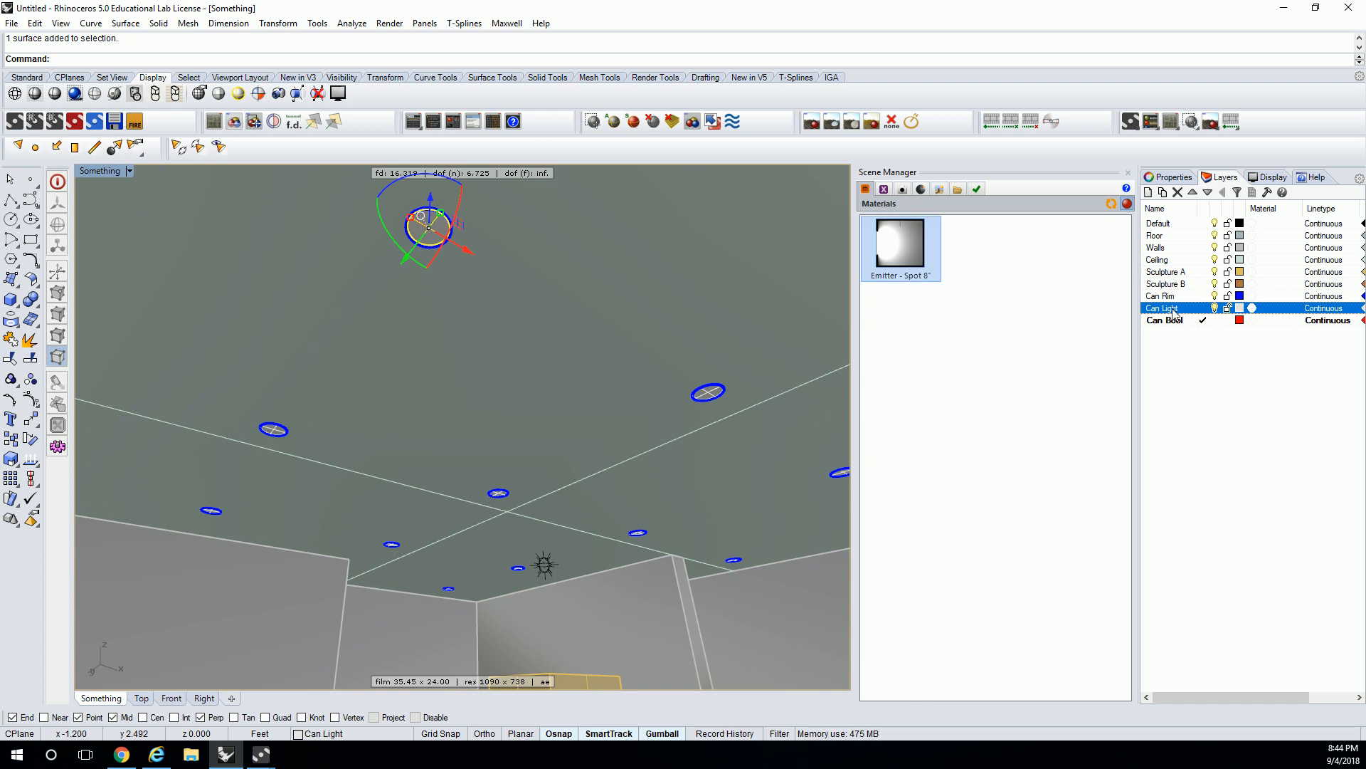
click(1202, 312)
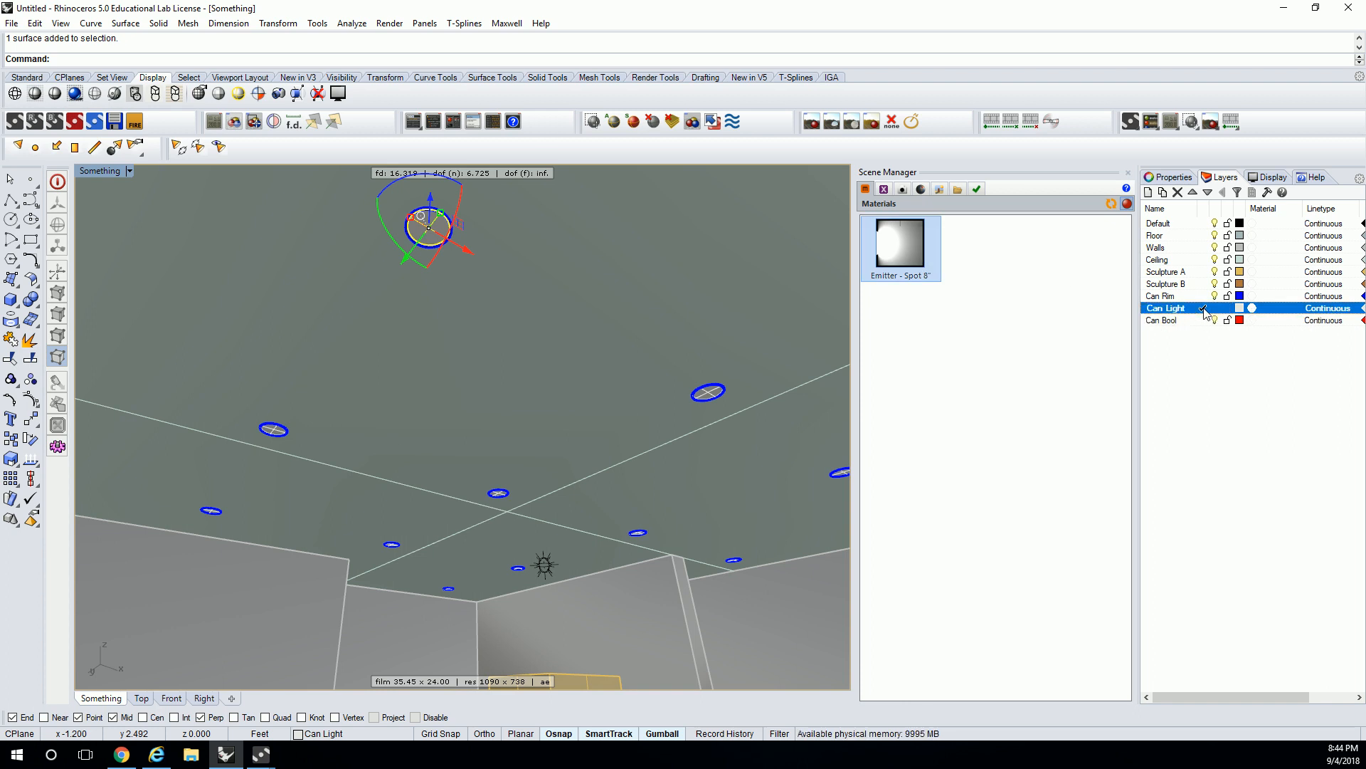
right_click(920, 254)
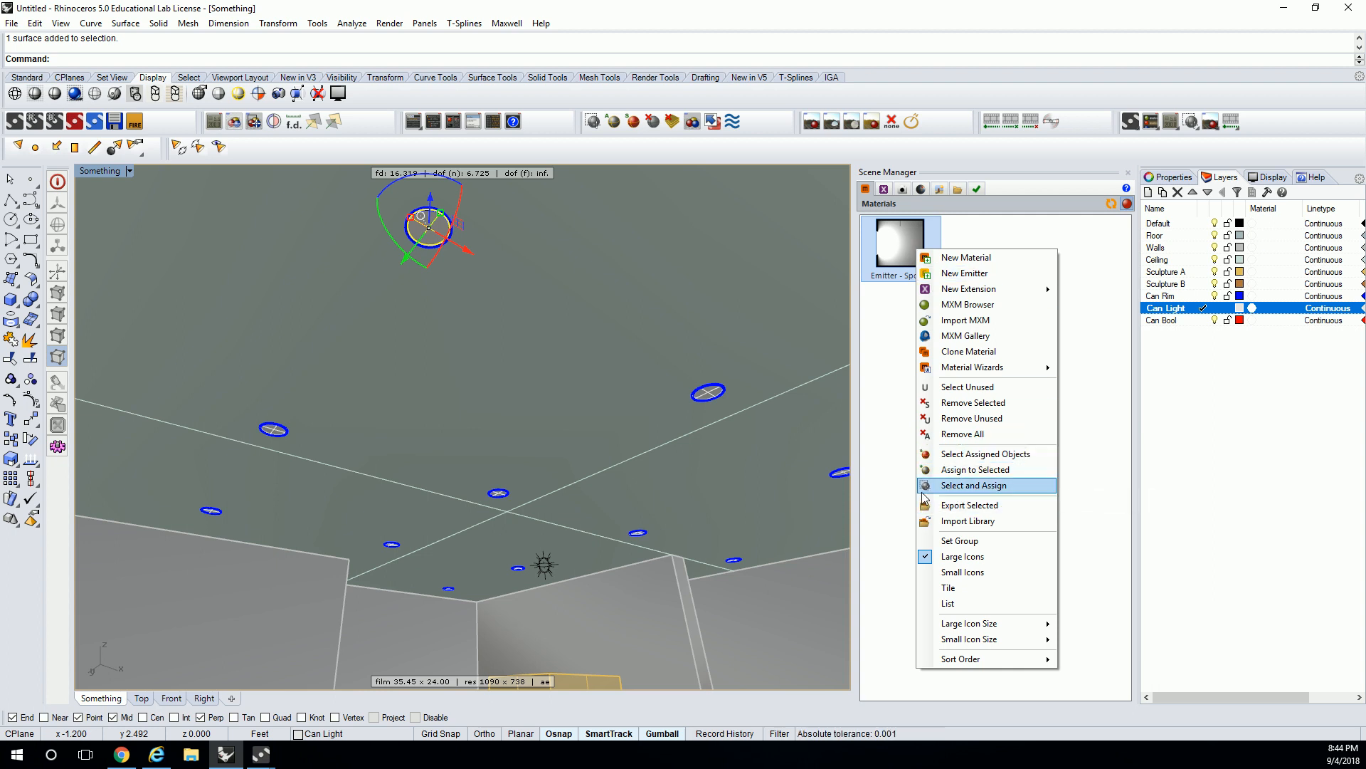
click(1094, 406)
Step: Select all objects on the Can Light layer and assign the Emitter - Spot 8" material to them
right_click(1186, 311)
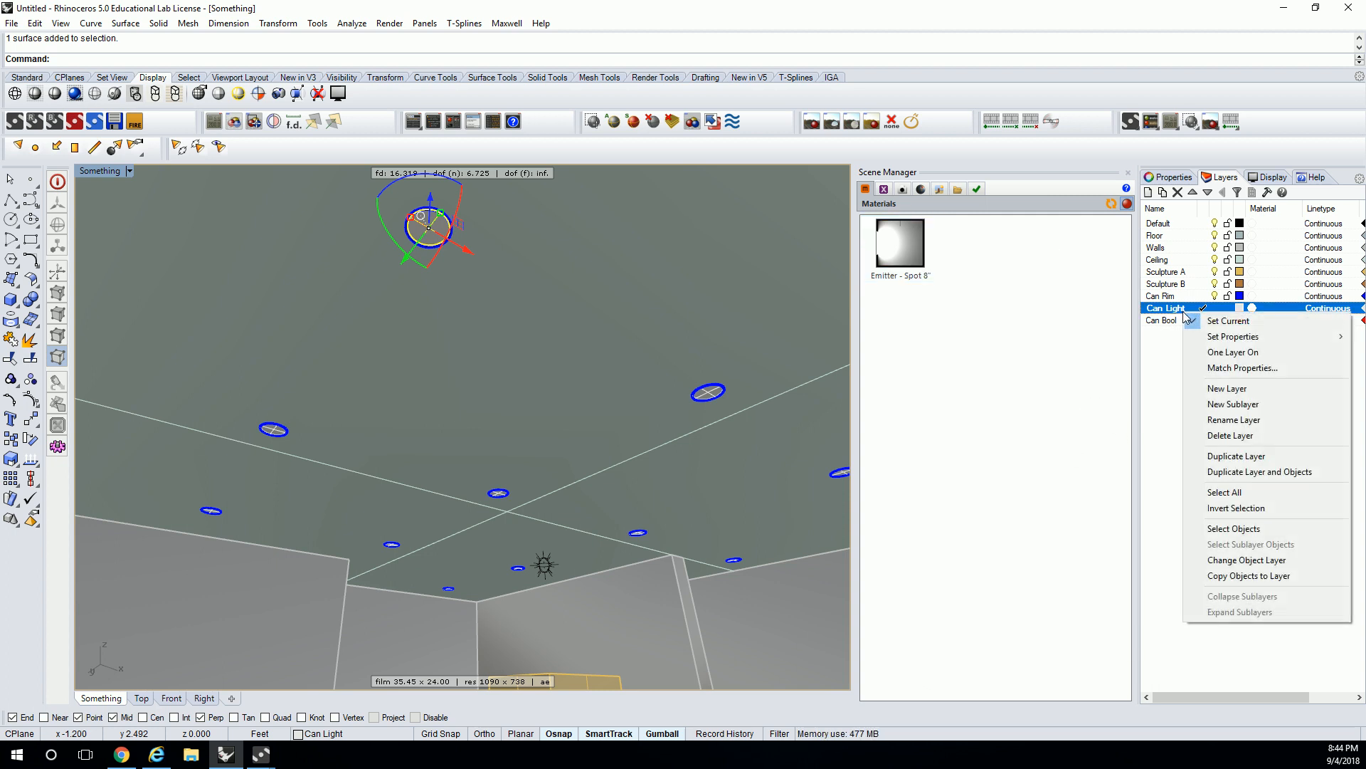
click(1259, 531)
right_click(915, 254)
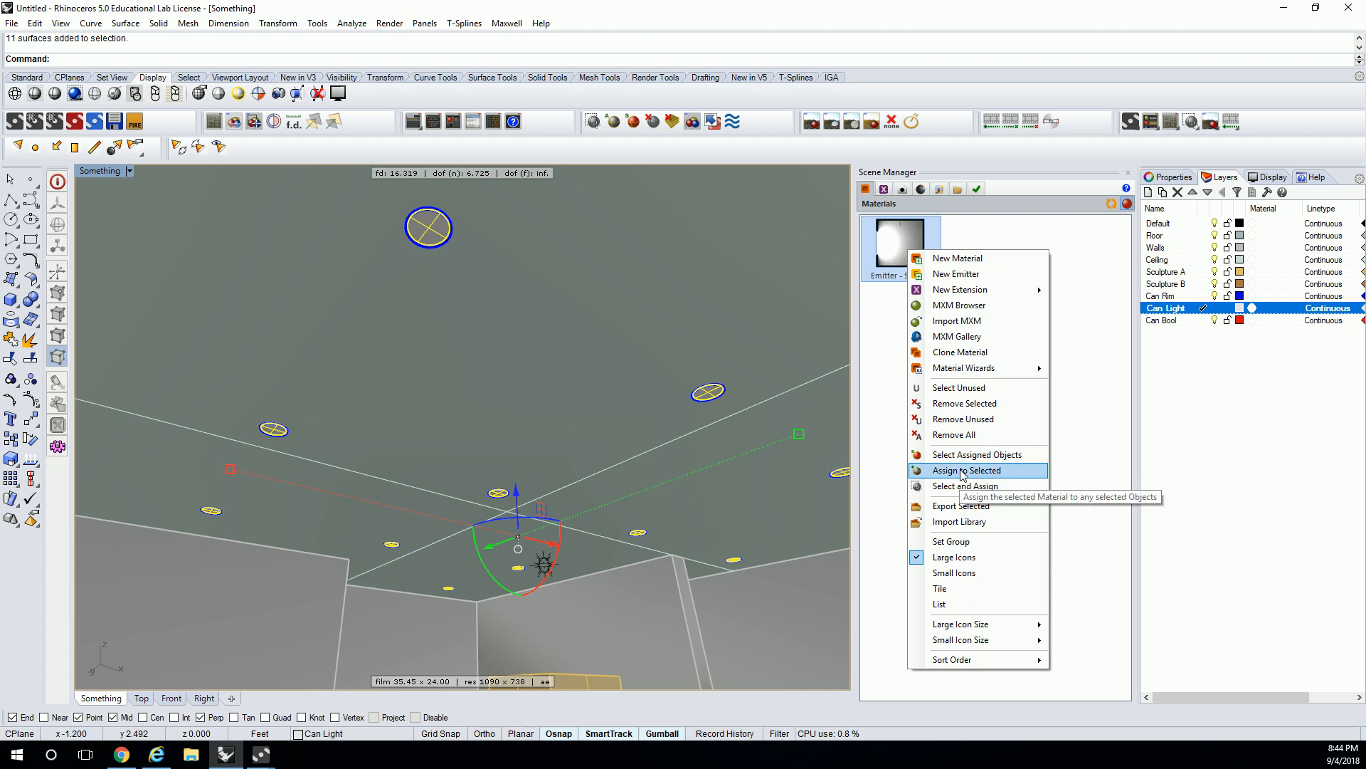
click(962, 472)
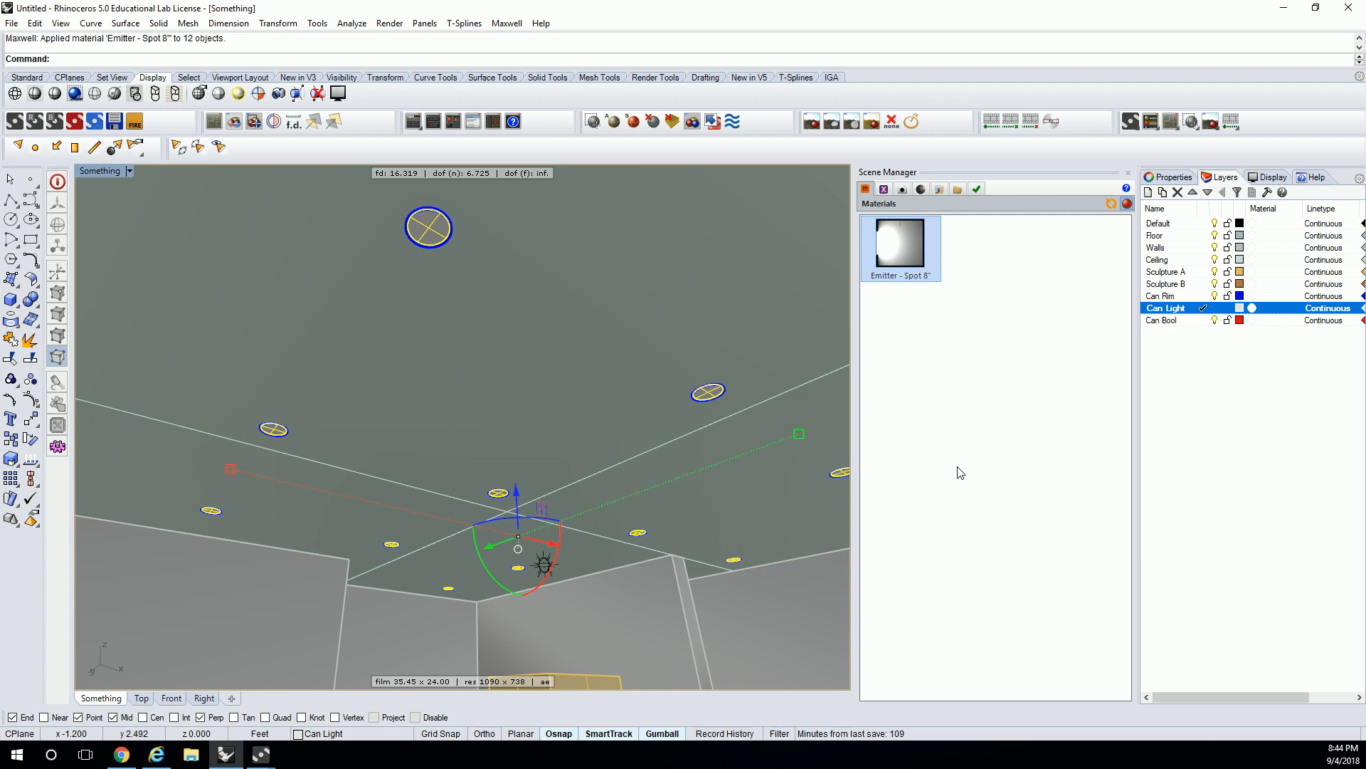
click(953, 461)
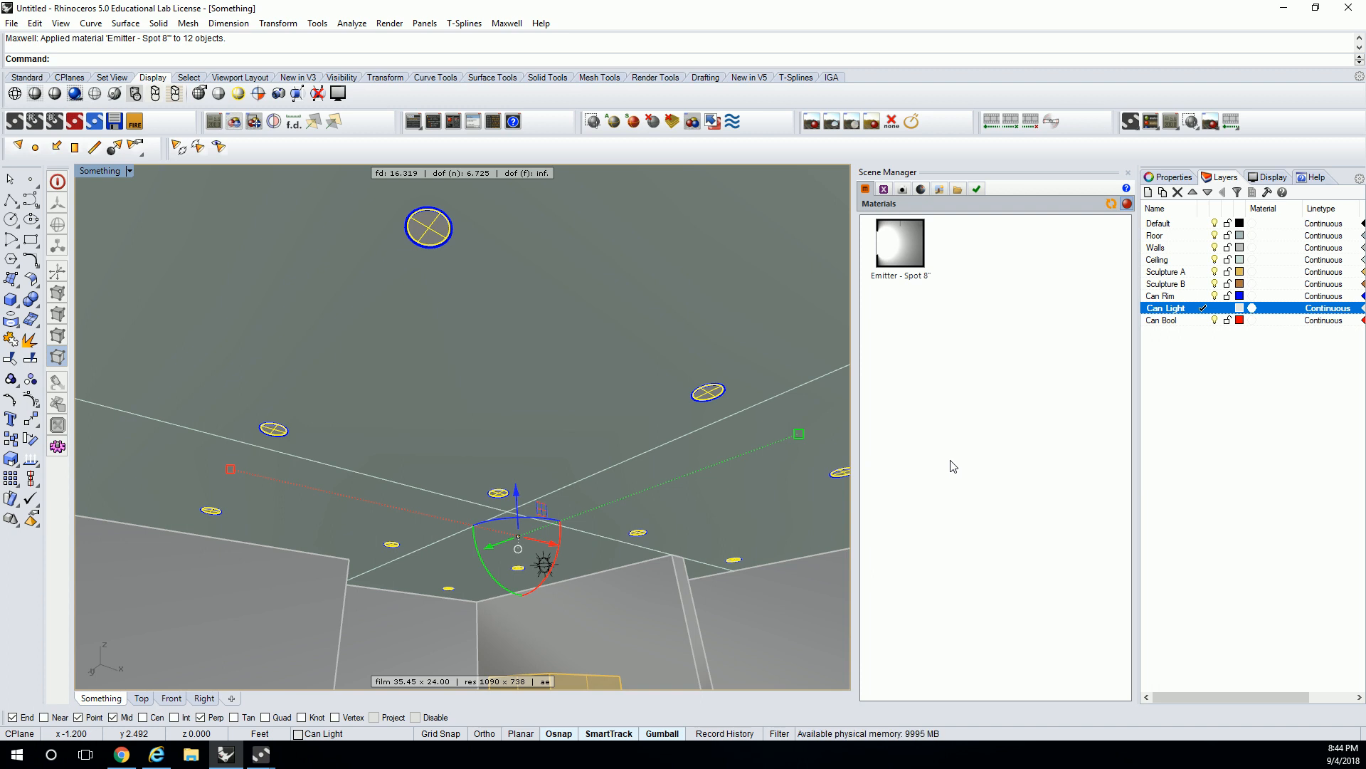
Step: Deselect the can lights, restore the saved room view and reframe it to show the ceiling lights and sculpture
right_drag(649, 299, 647, 333)
scroll(651, 413, down, 4)
right_drag(651, 413, 595, 388)
scroll(538, 423, up, 2)
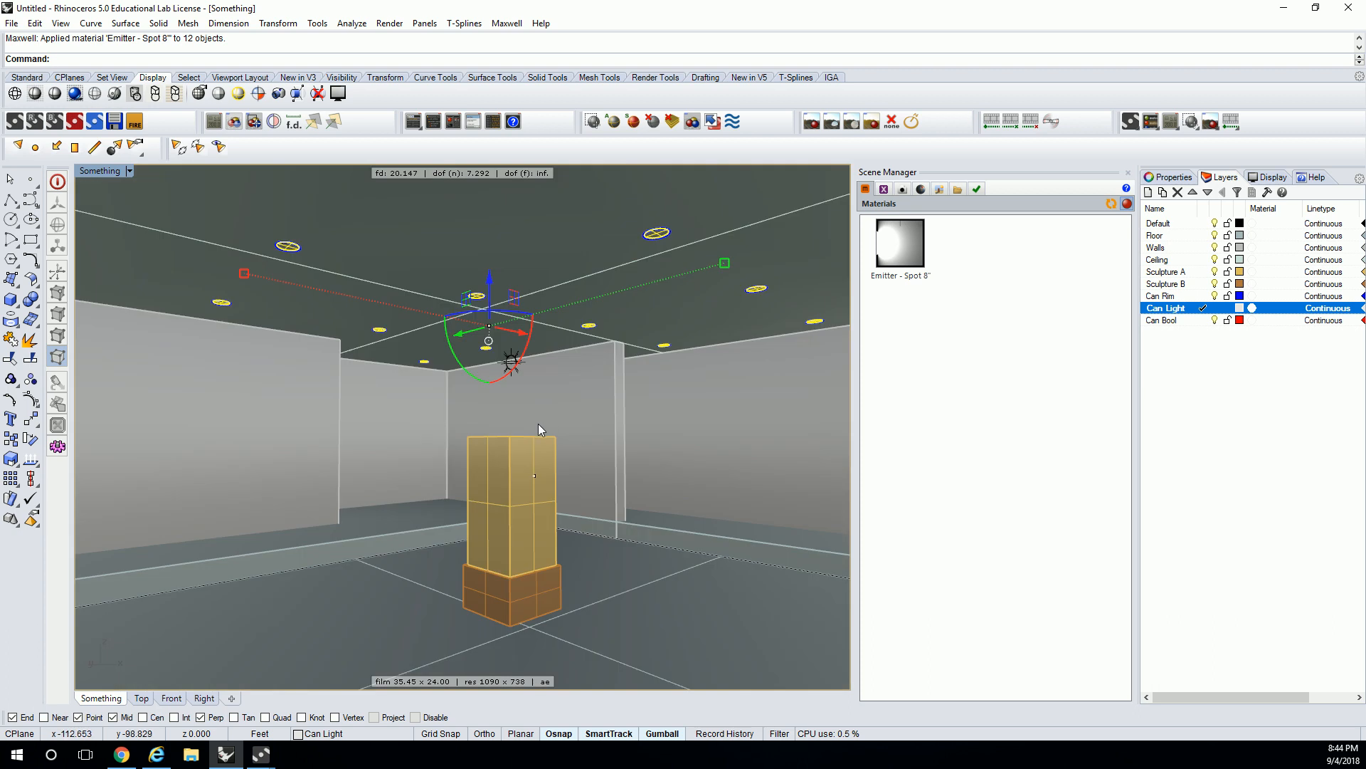
shift+right_drag(533, 437, 545, 430)
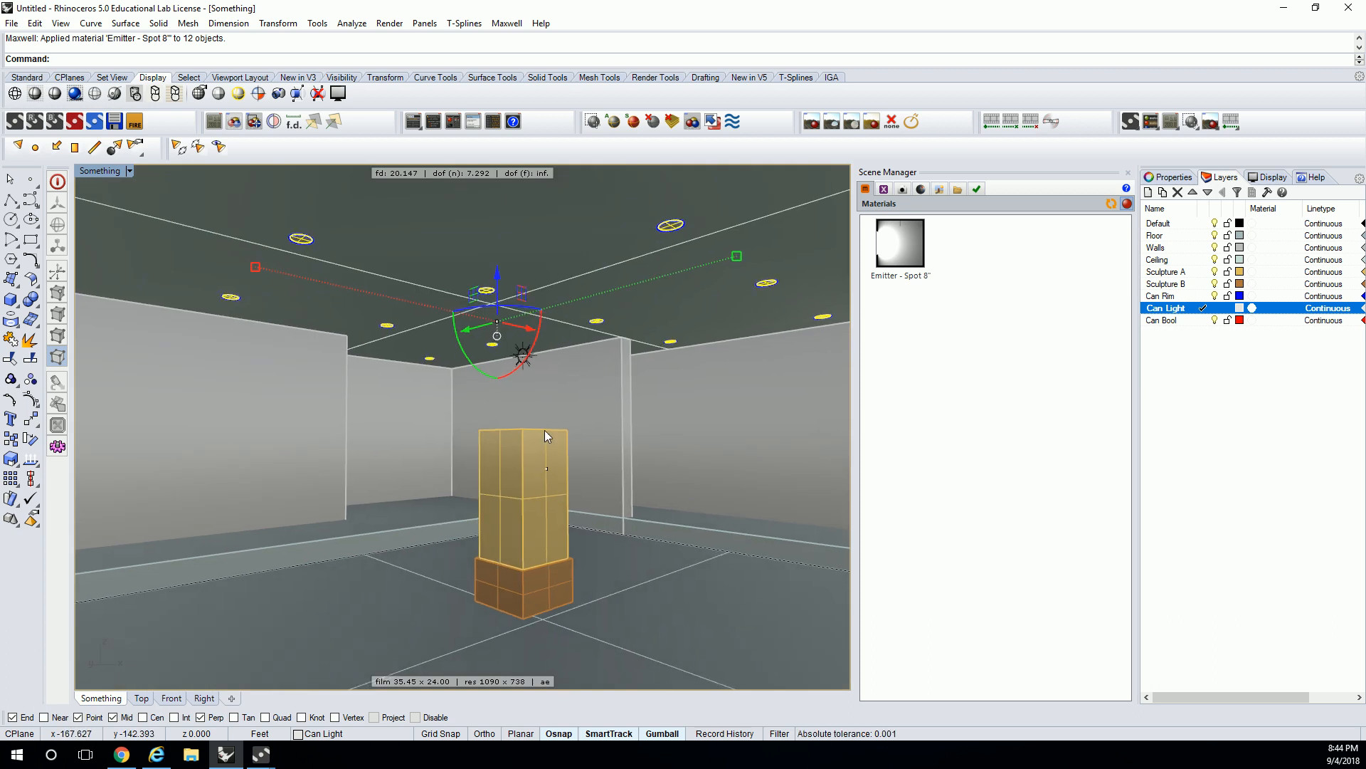
key(Escape)
right_drag(586, 417, 587, 404)
click(114, 171)
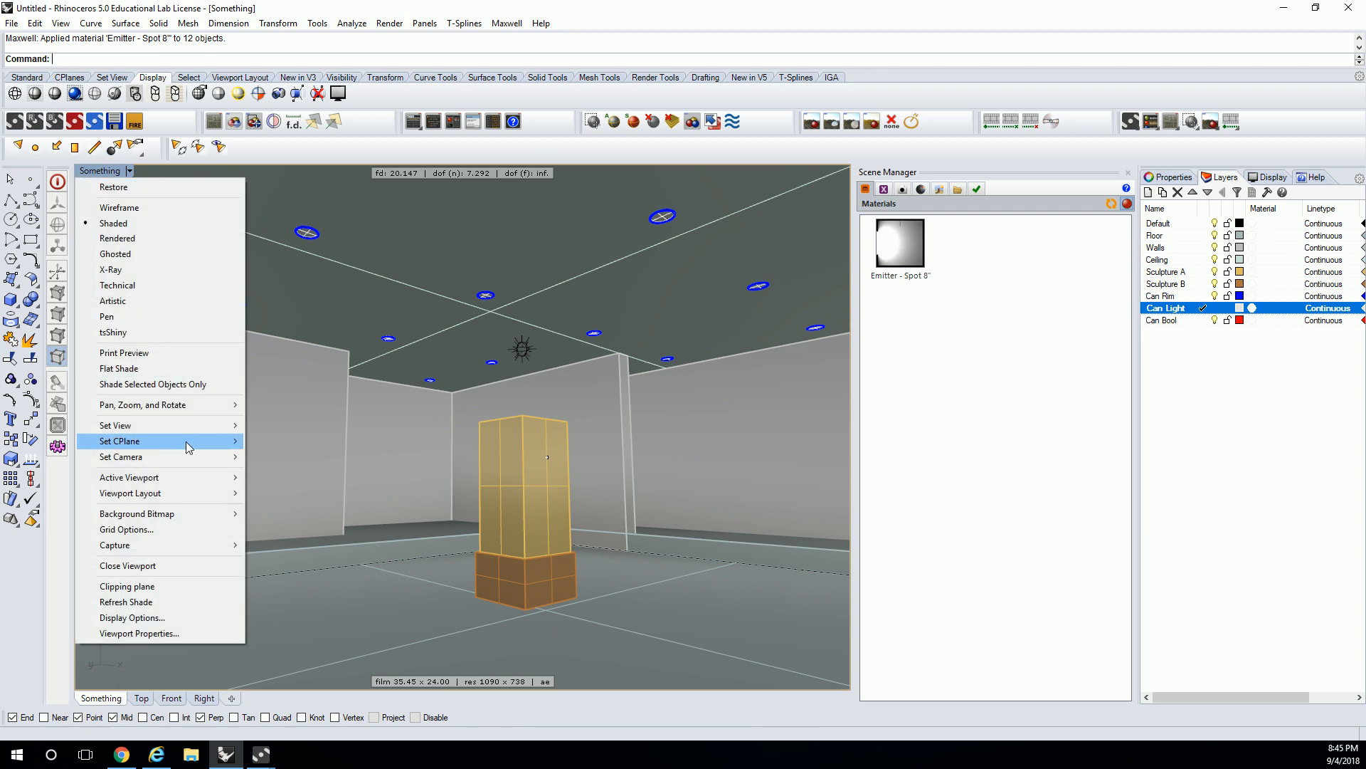
mouse_move(202, 430)
click(284, 612)
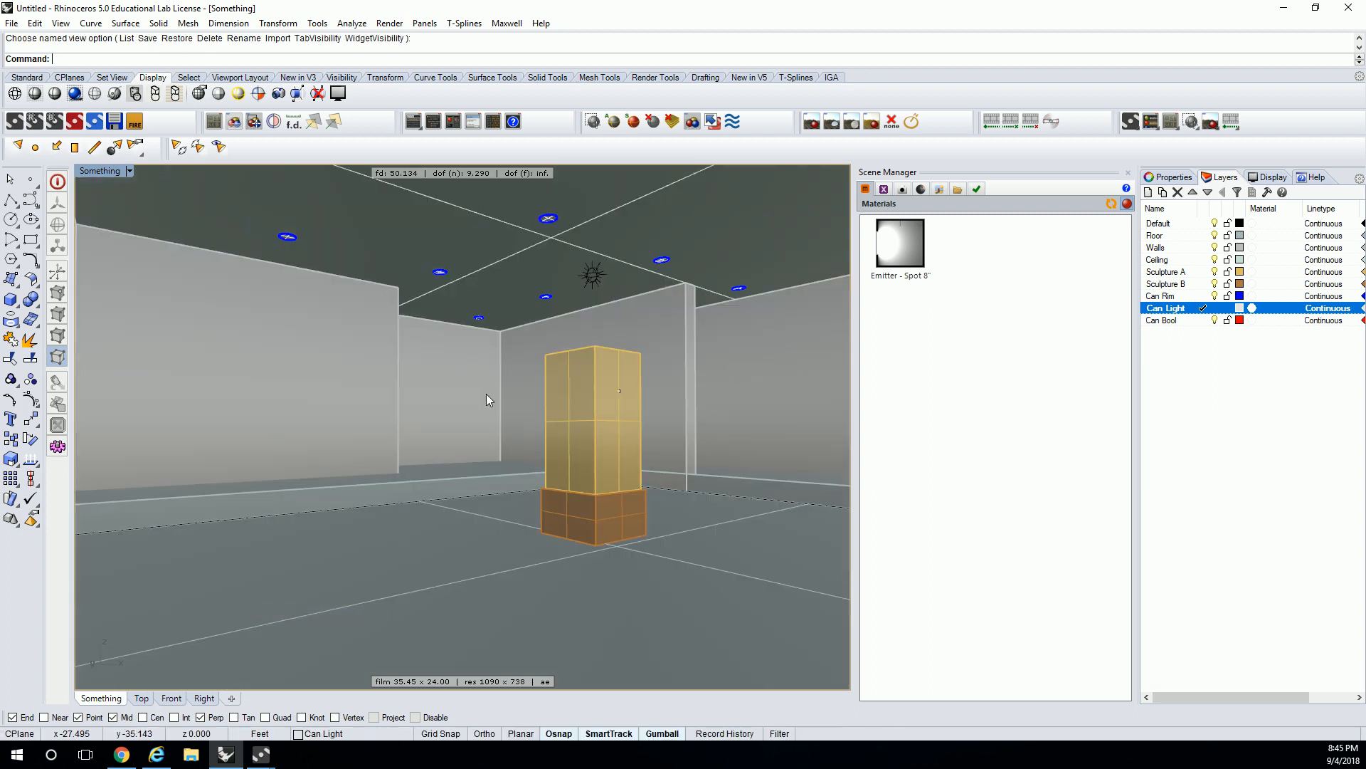
right_drag(646, 386, 646, 453)
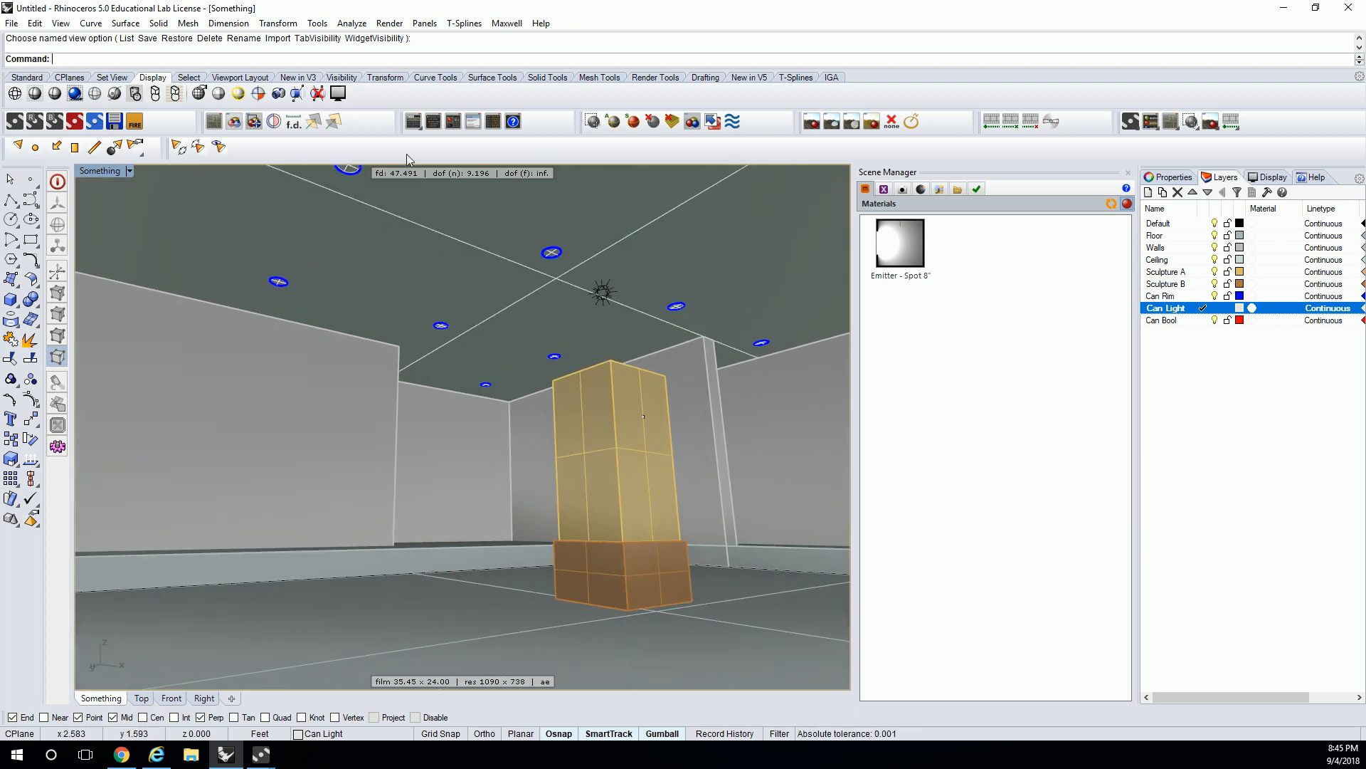
shift+right_drag(500, 239, 494, 266)
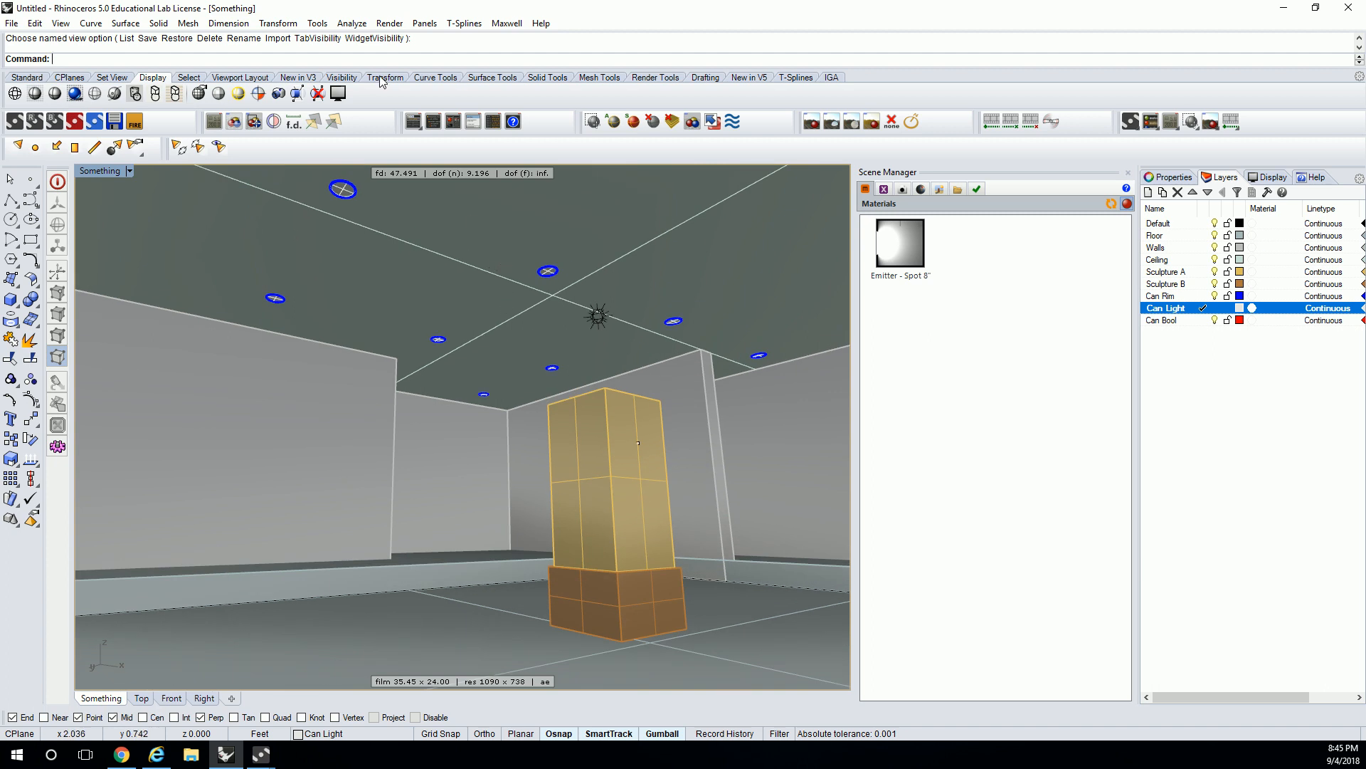
click(390, 24)
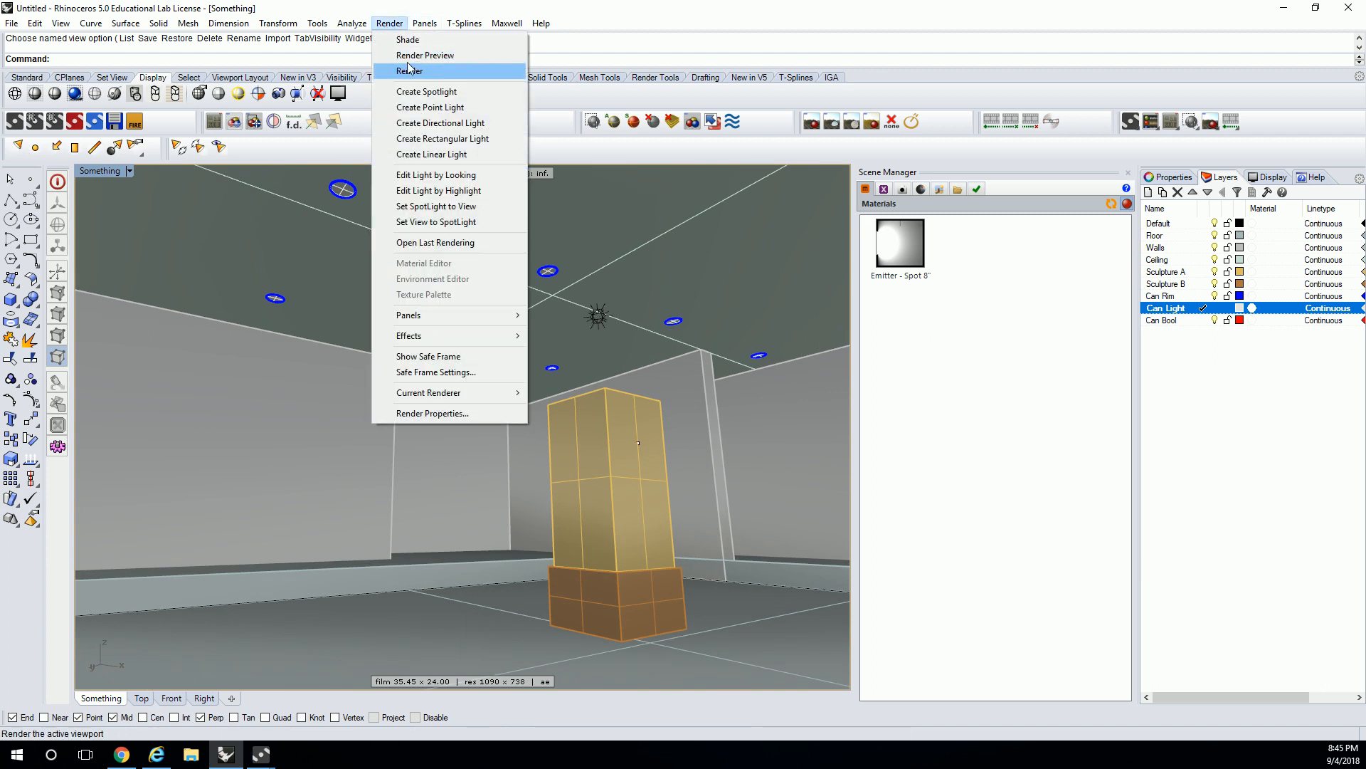
click(396, 27)
click(957, 189)
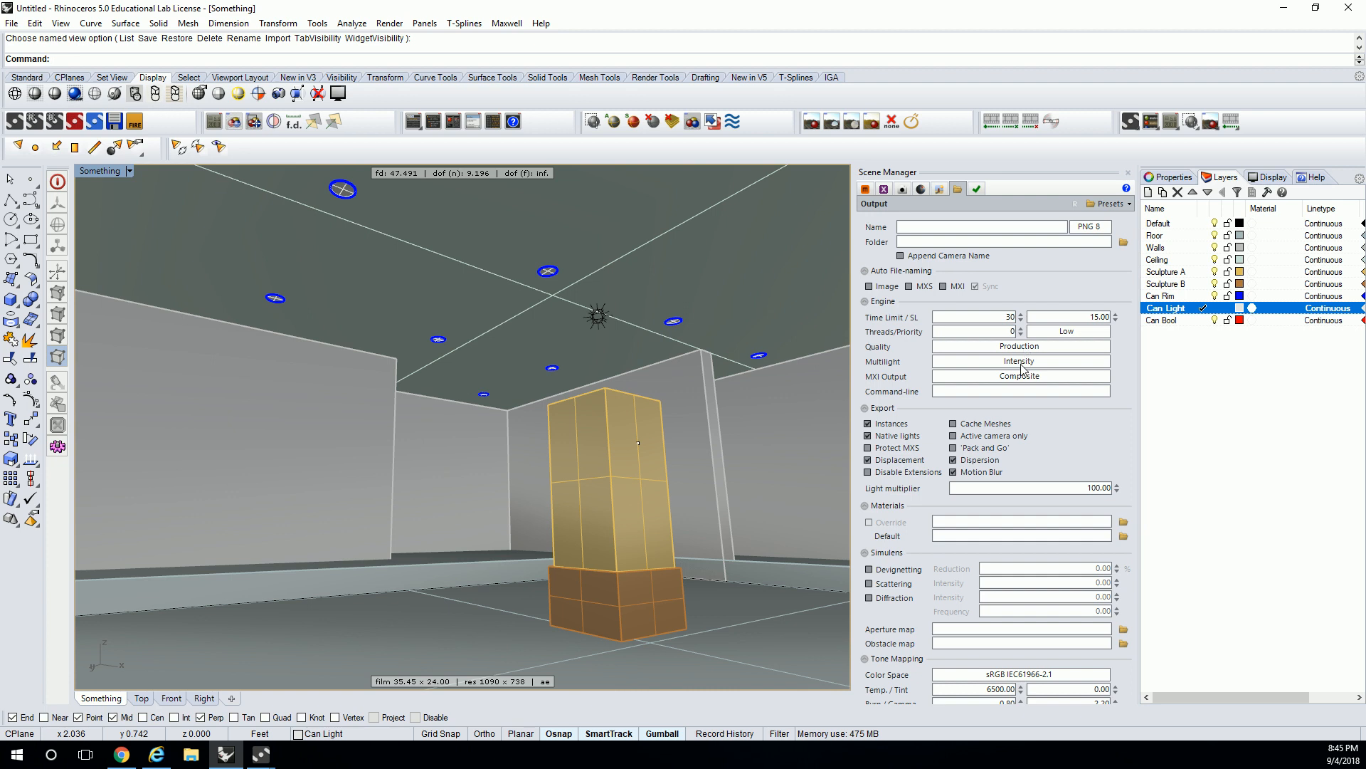
click(389, 23)
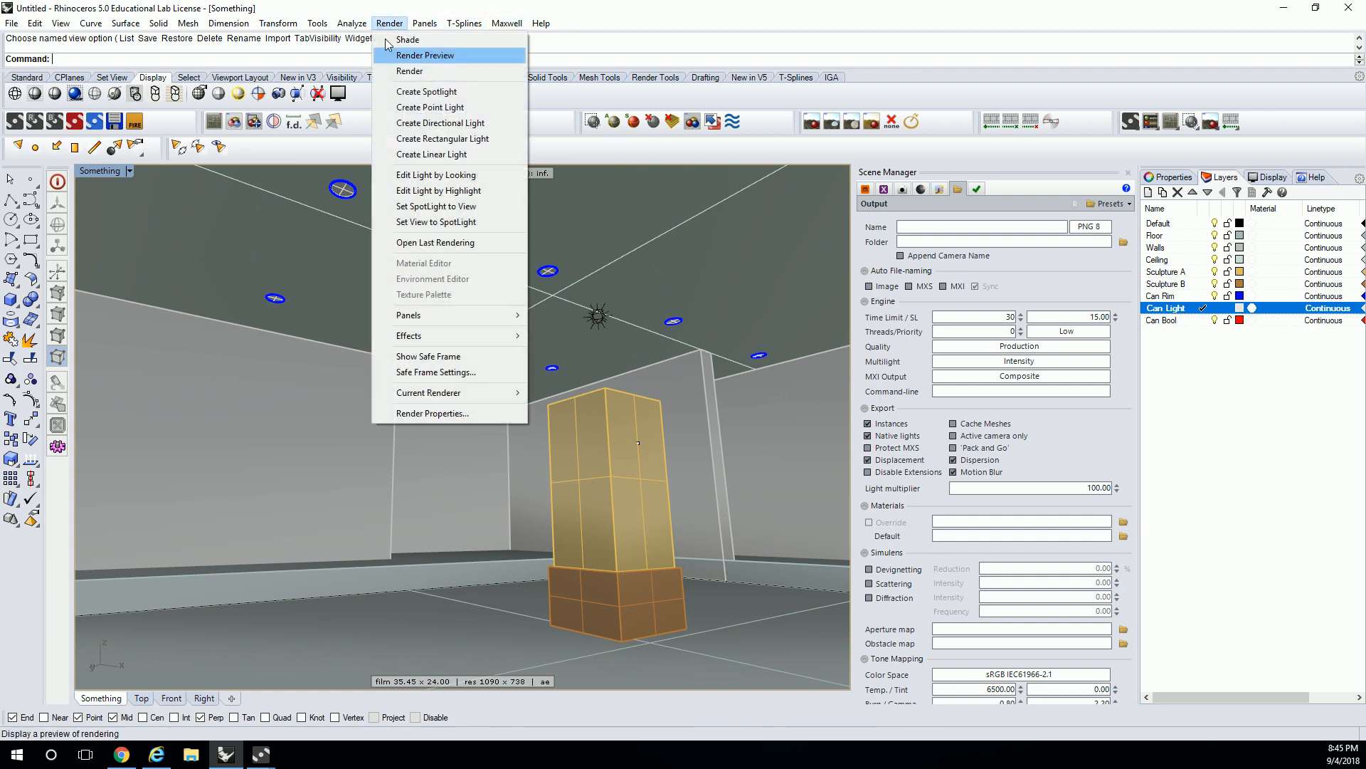
click(409, 71)
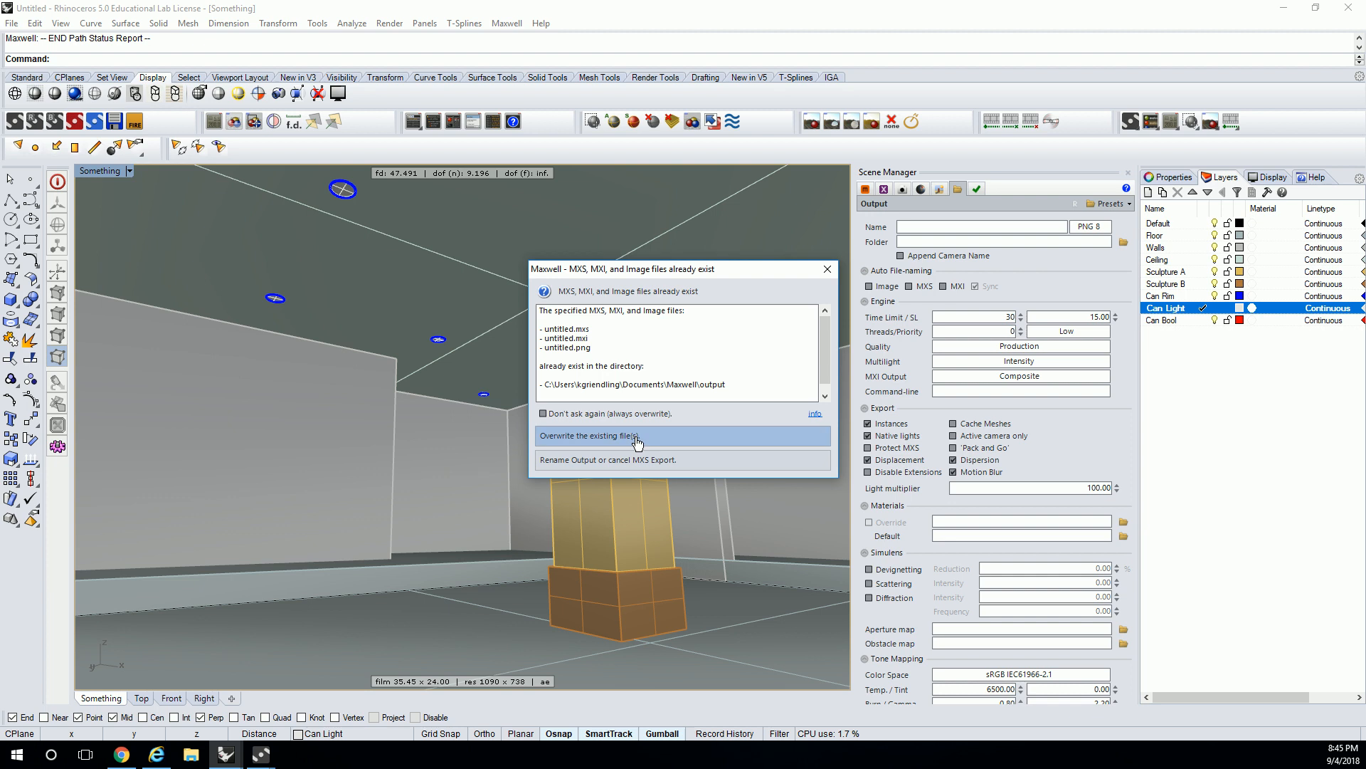
click(637, 439)
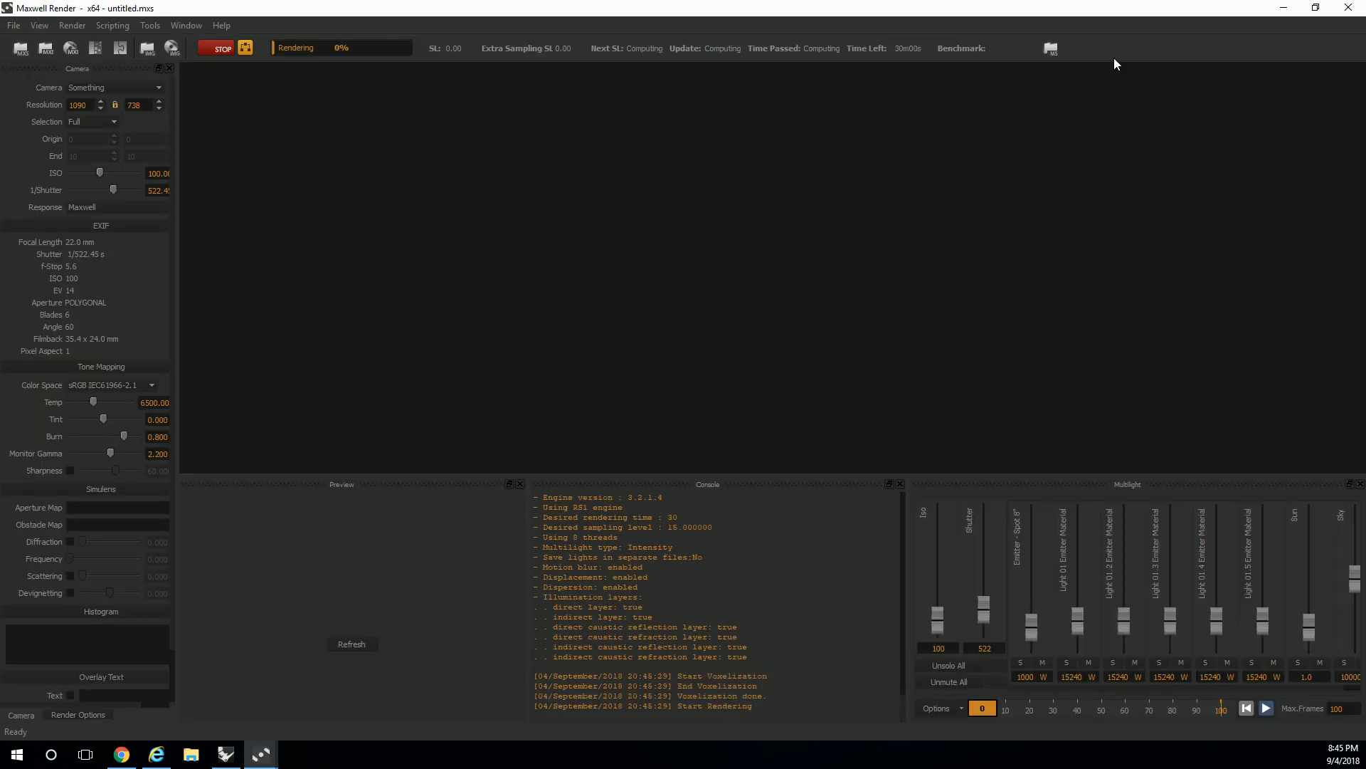
click(1348, 7)
click(619, 397)
click(1348, 7)
Step: Delete the light object hanging above the sculpture and render the view with Maxwell, overwriting the existing output files
click(598, 315)
key(Delete)
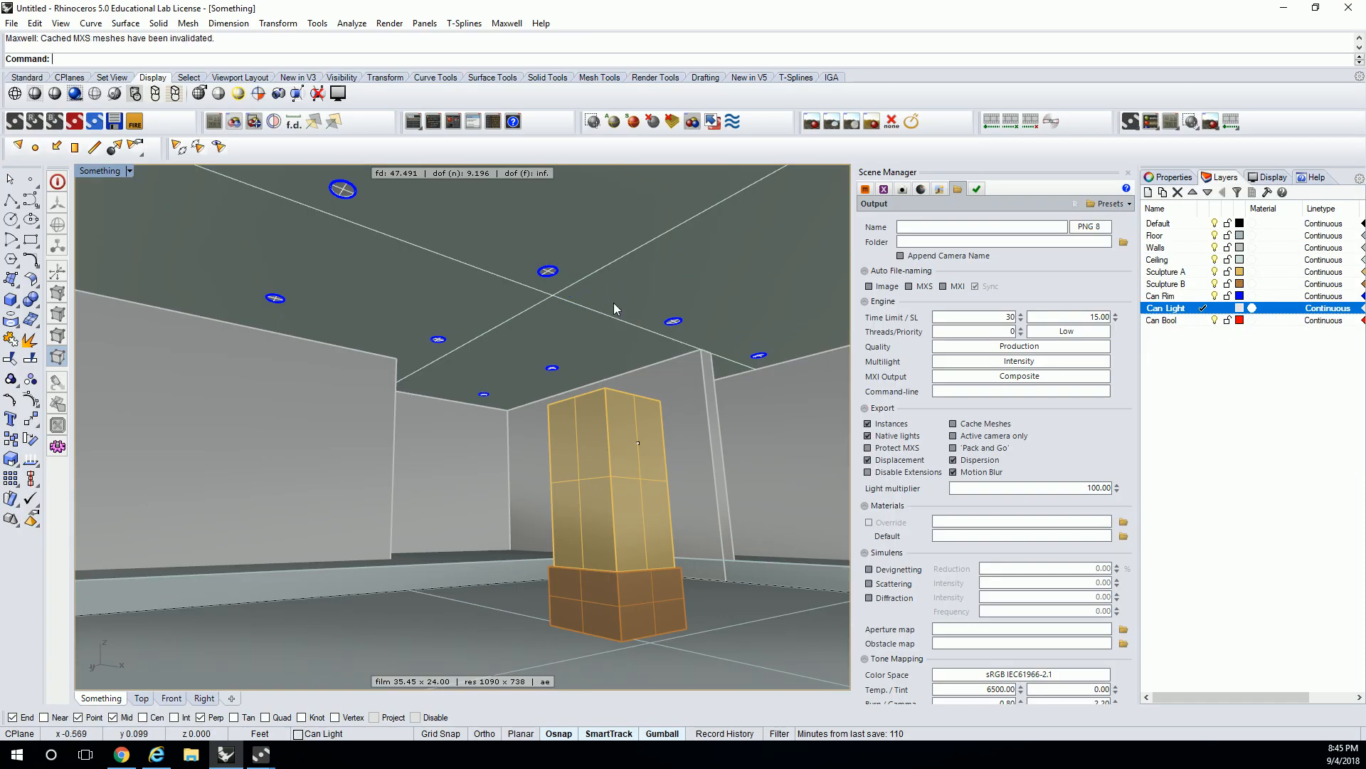
click(390, 23)
click(398, 37)
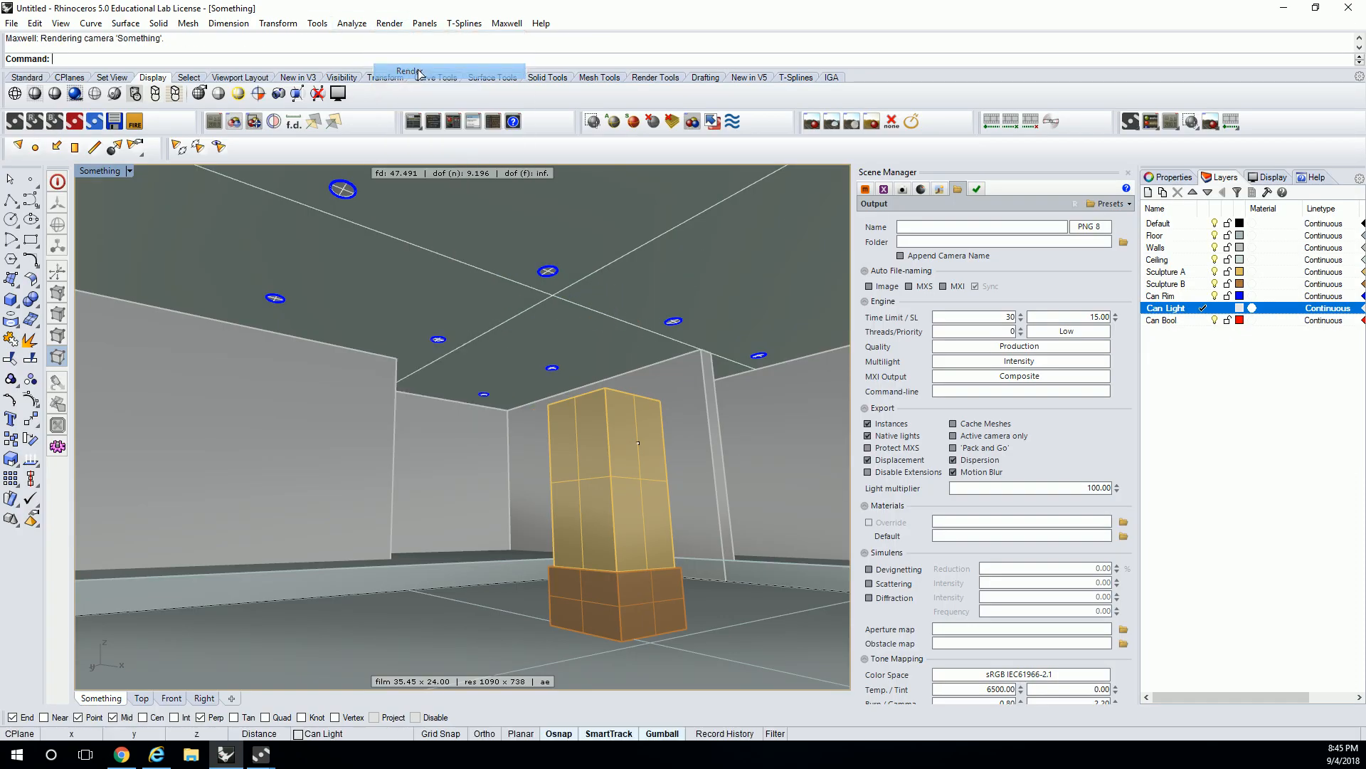
click(685, 435)
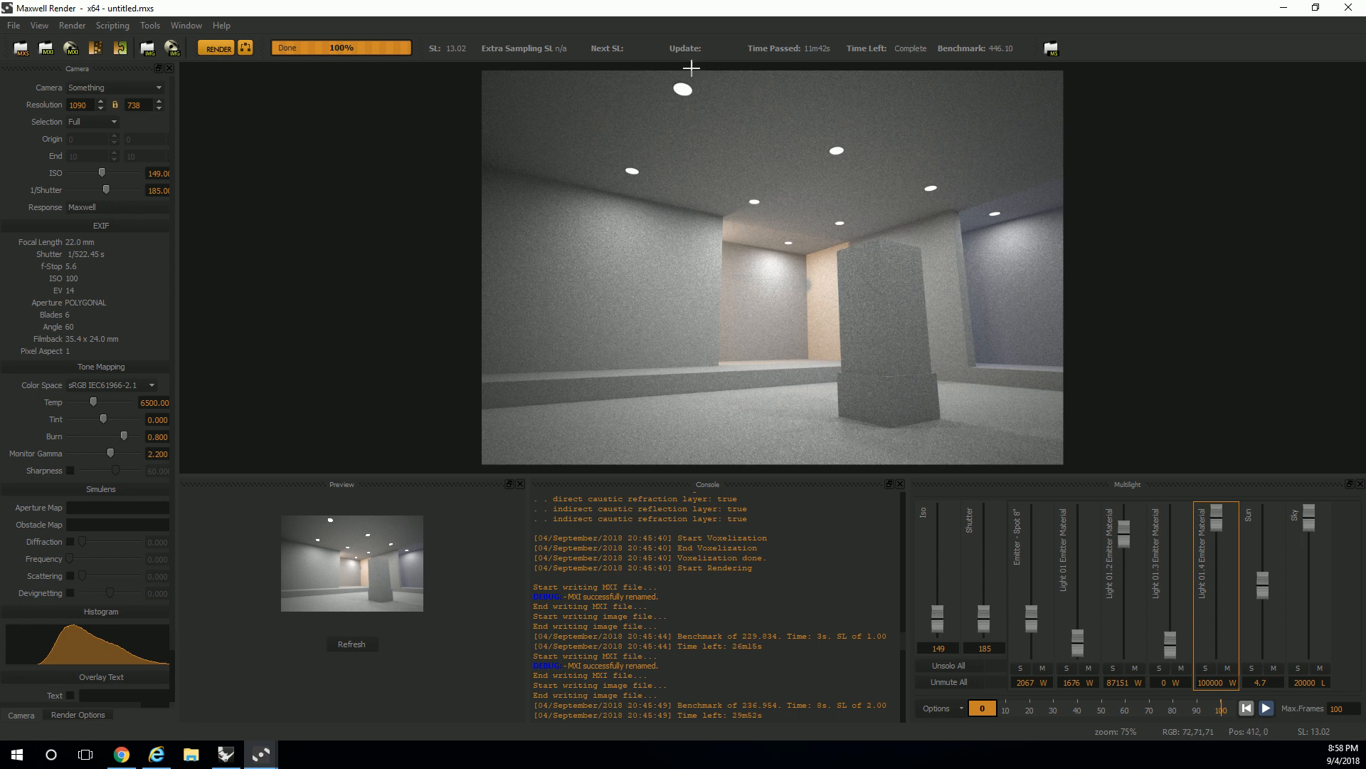
Step: Examine the ceiling can lights up close in the finished render
scroll(647, 79, up, 3)
drag(610, 141, 626, 276)
scroll(643, 94, up, 1)
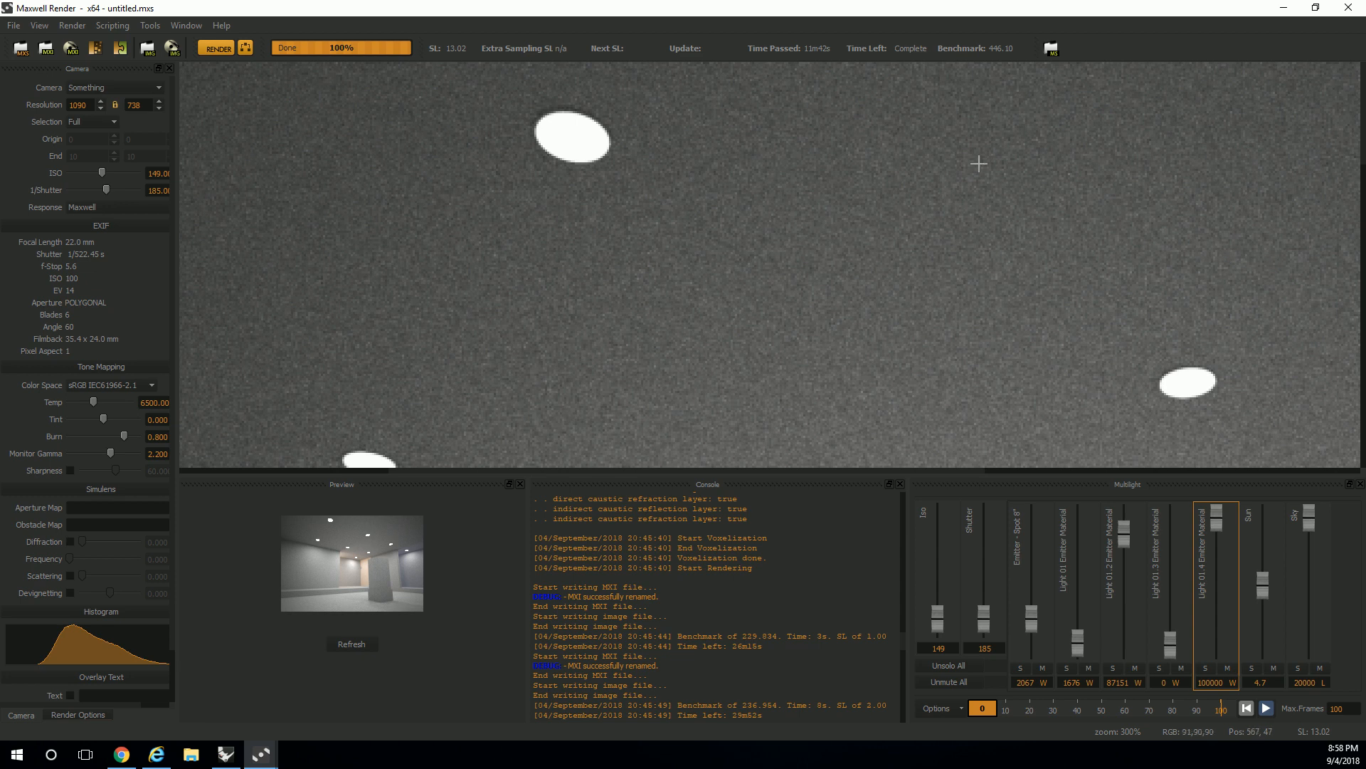
Step: Switch to Chrome and browse image results for architecture school rendering interior, previewing the Wattle Glen Primary School render
key(alt+Tab)
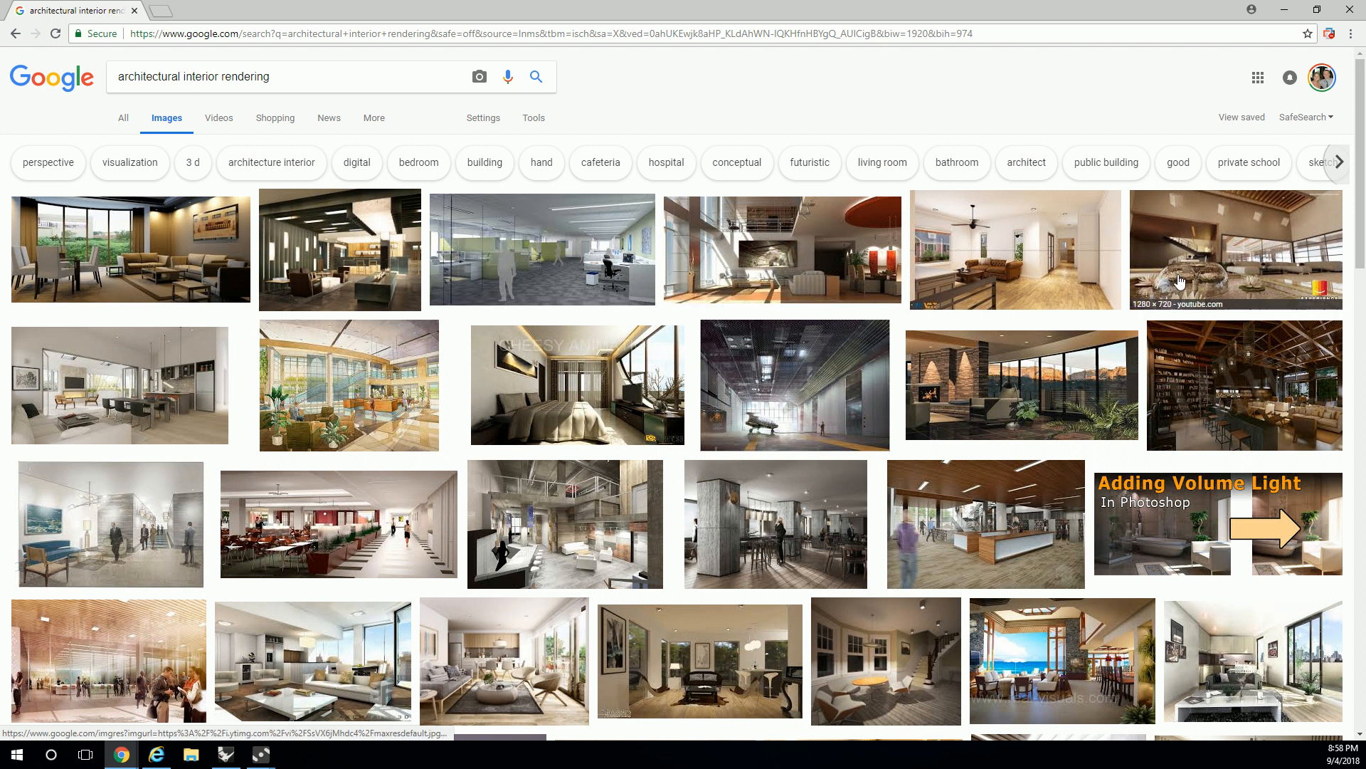
scroll(799, 253, down, 2)
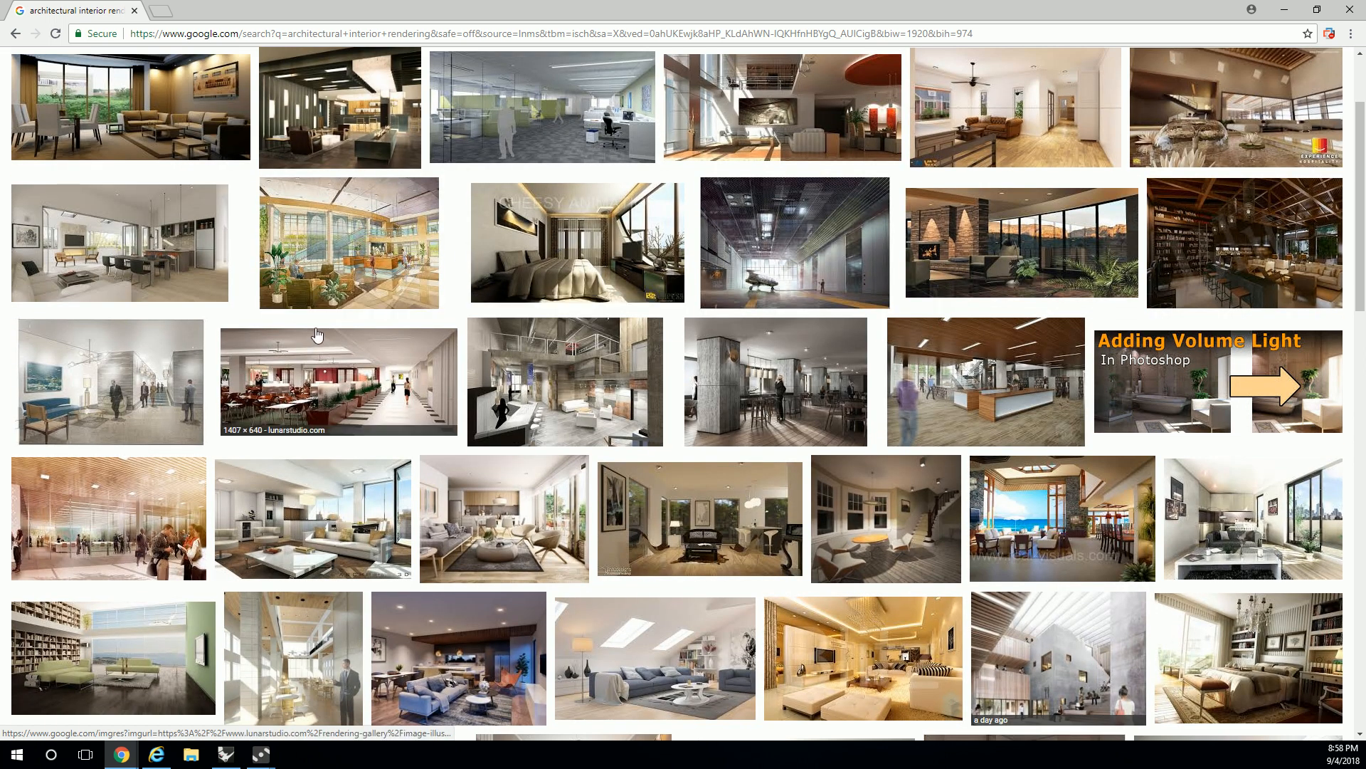
scroll(461, 254, down, 2)
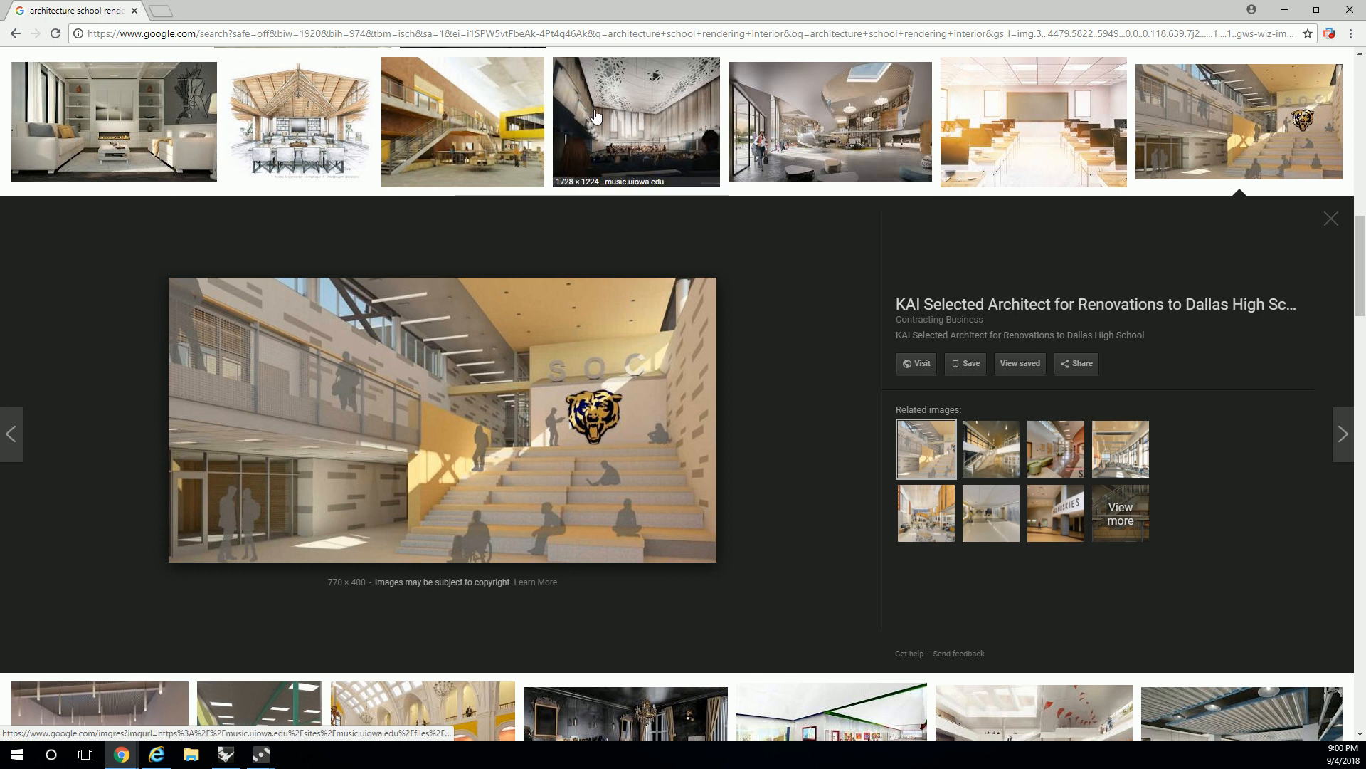
scroll(442, 229, down, 4)
click(272, 461)
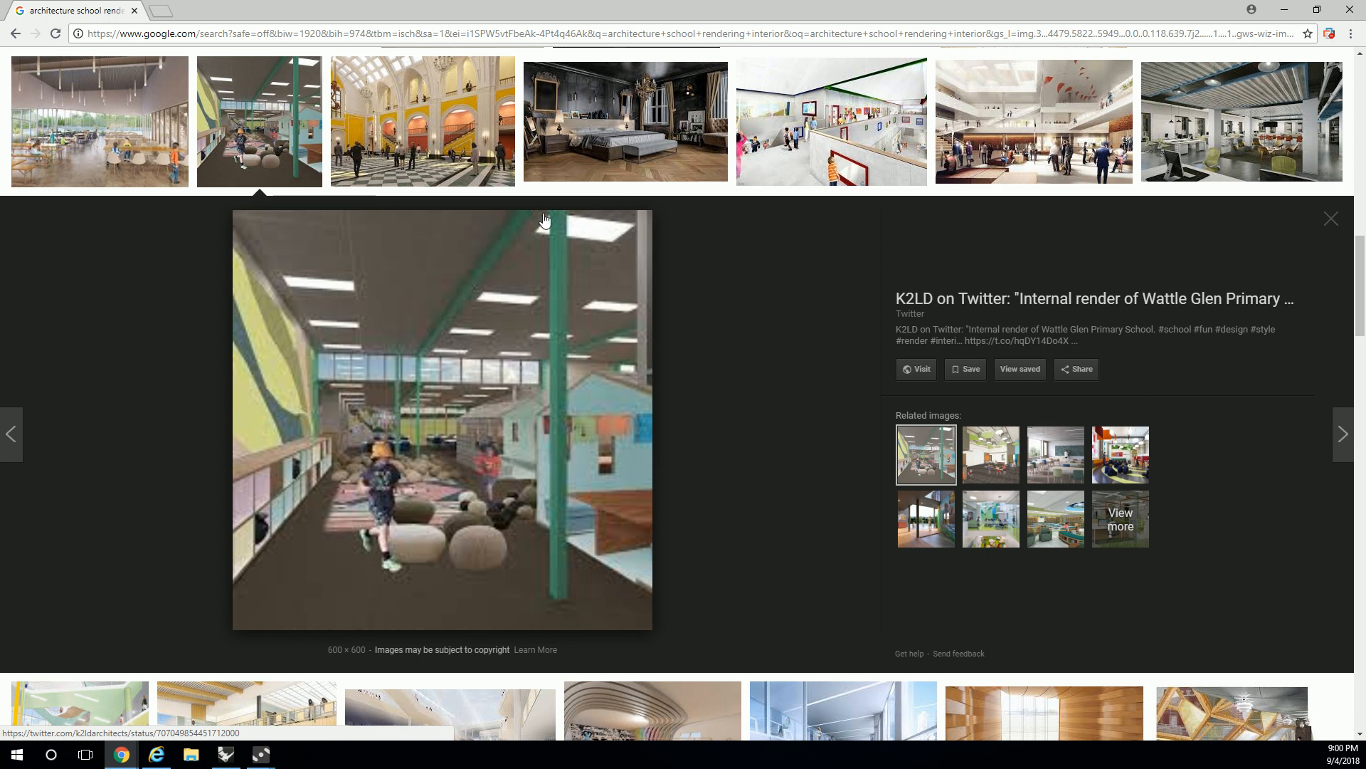
scroll(514, 307, down, 3)
scroll(514, 308, down, 3)
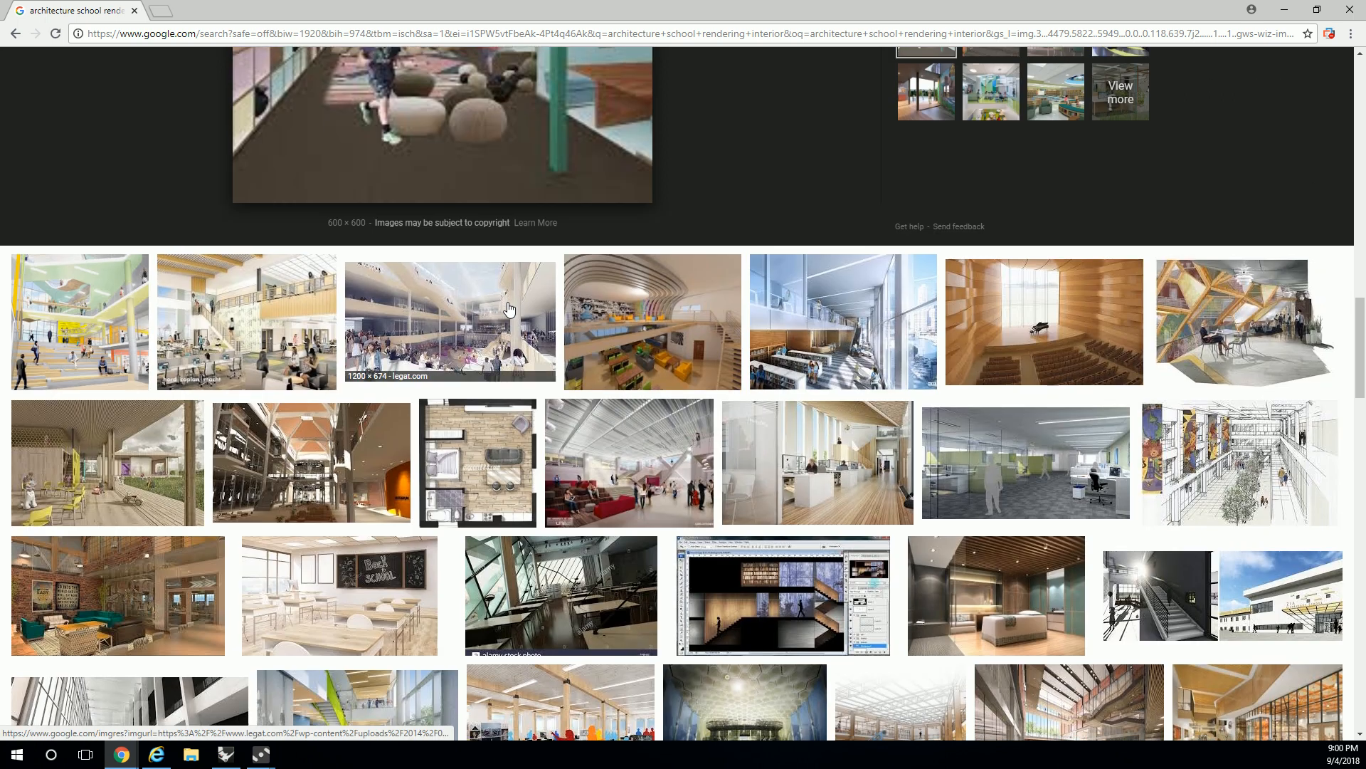
scroll(725, 286, down, 3)
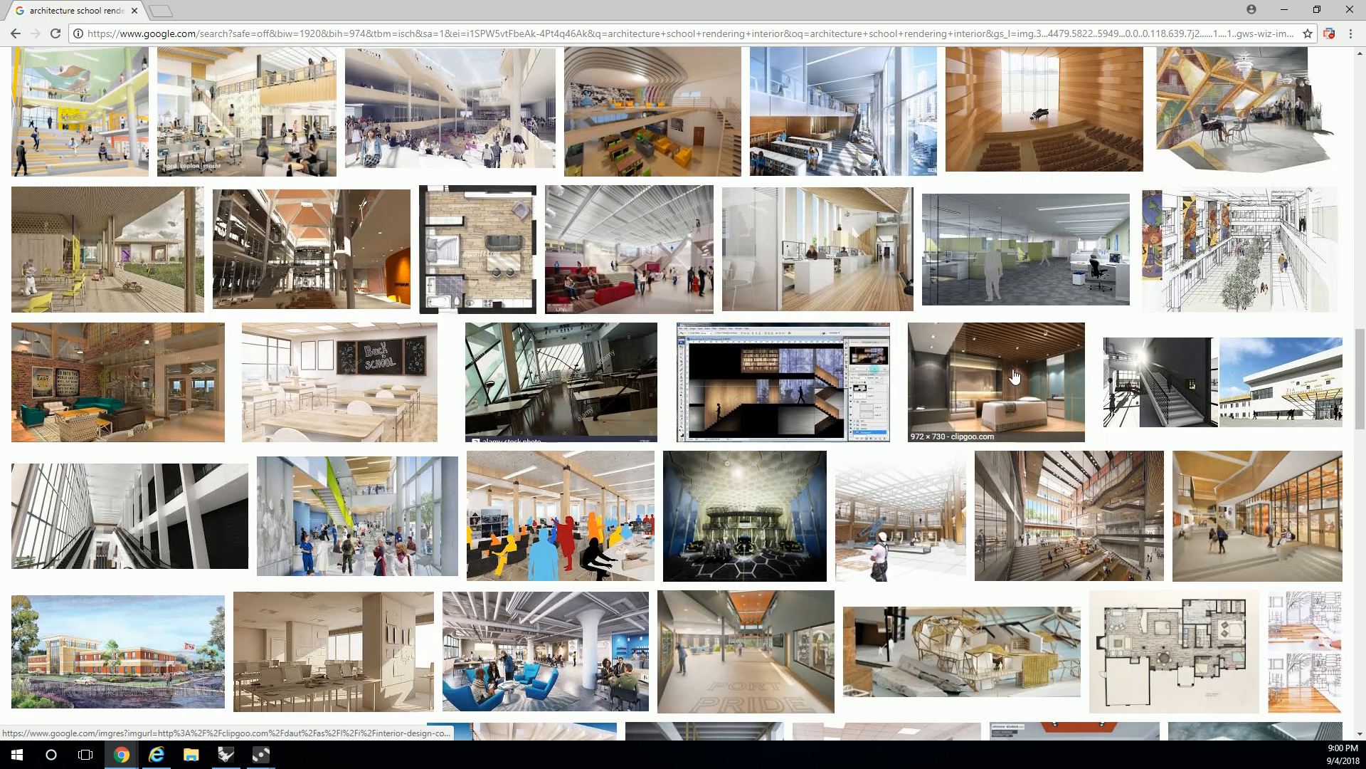
Step: Preview the office image "The ROI of Outsourcing 3D Architectural Rendering", check its source page, and return to study the image
click(955, 289)
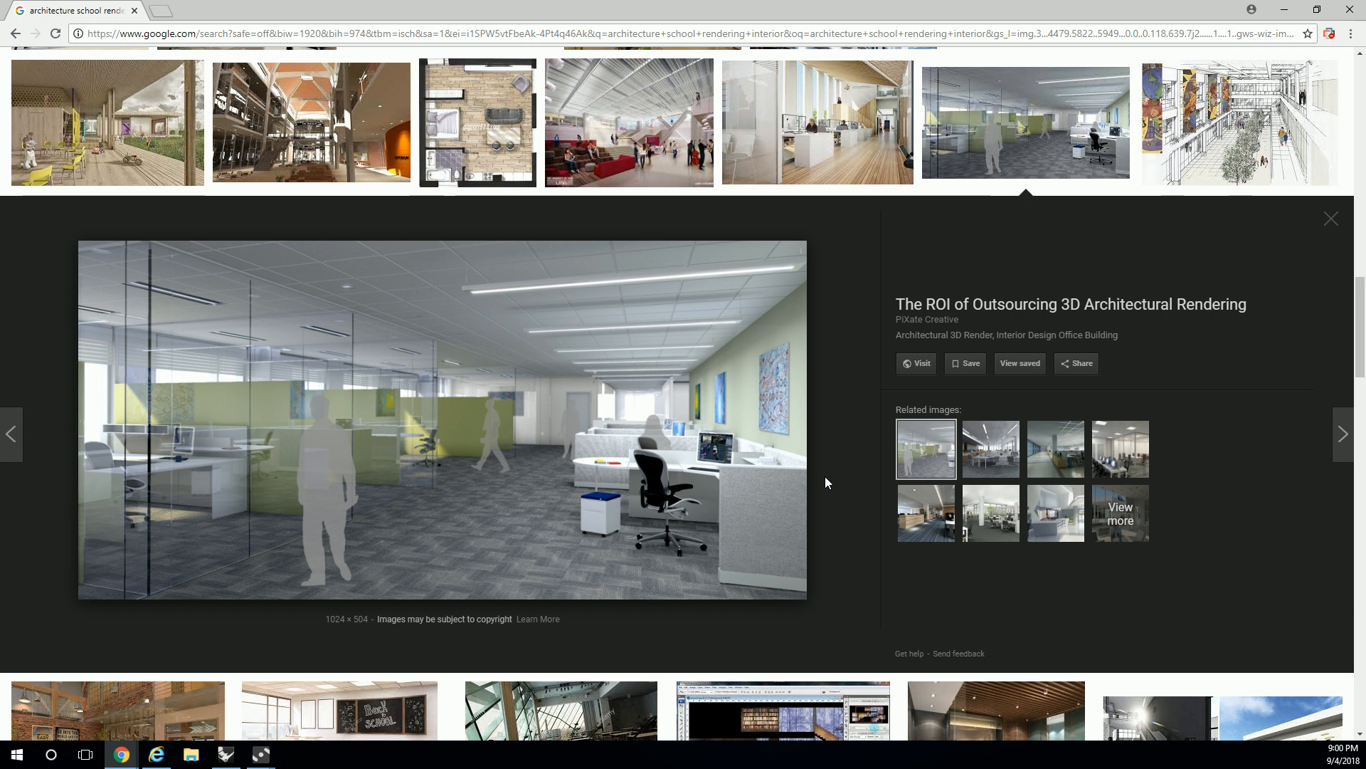
scroll(410, 487, up, 2)
scroll(321, 481, down, 2)
click(318, 484)
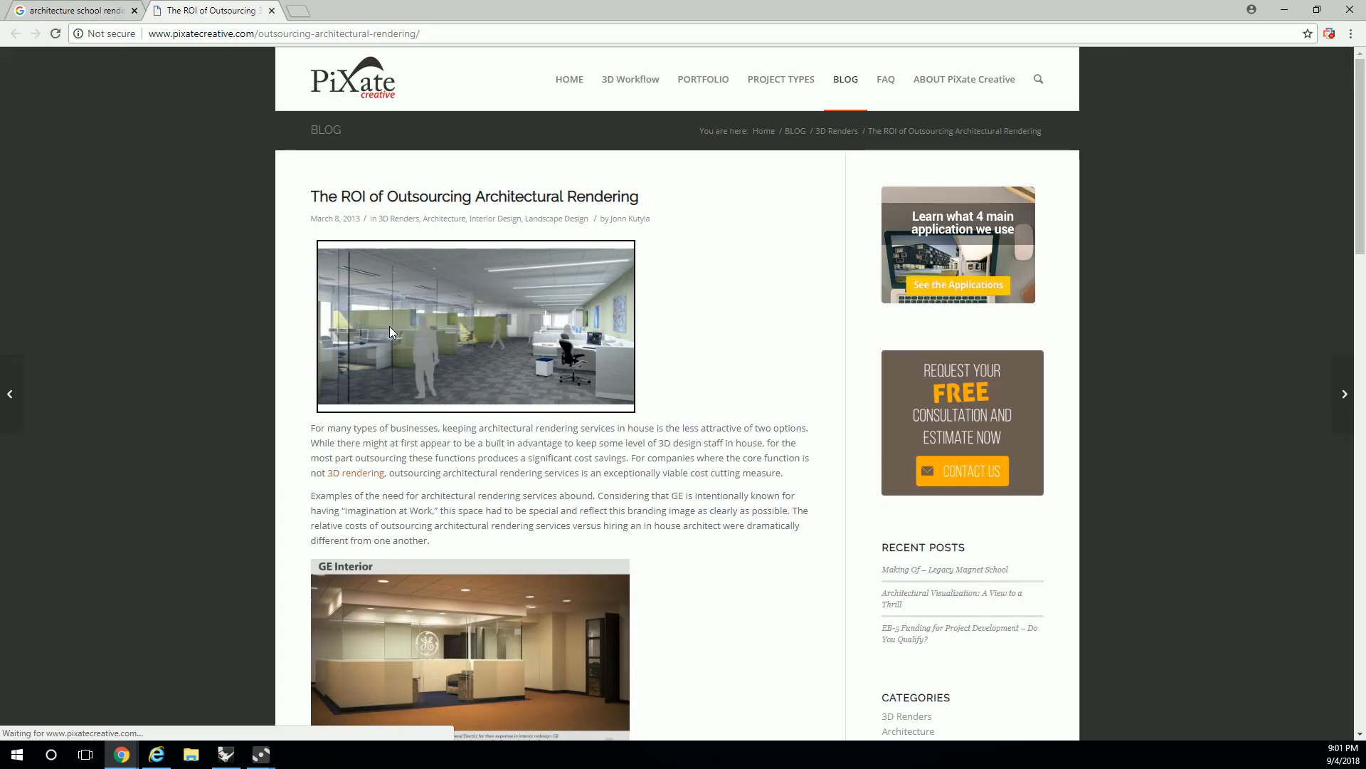
scroll(487, 366, down, 4)
scroll(407, 143, up, 4)
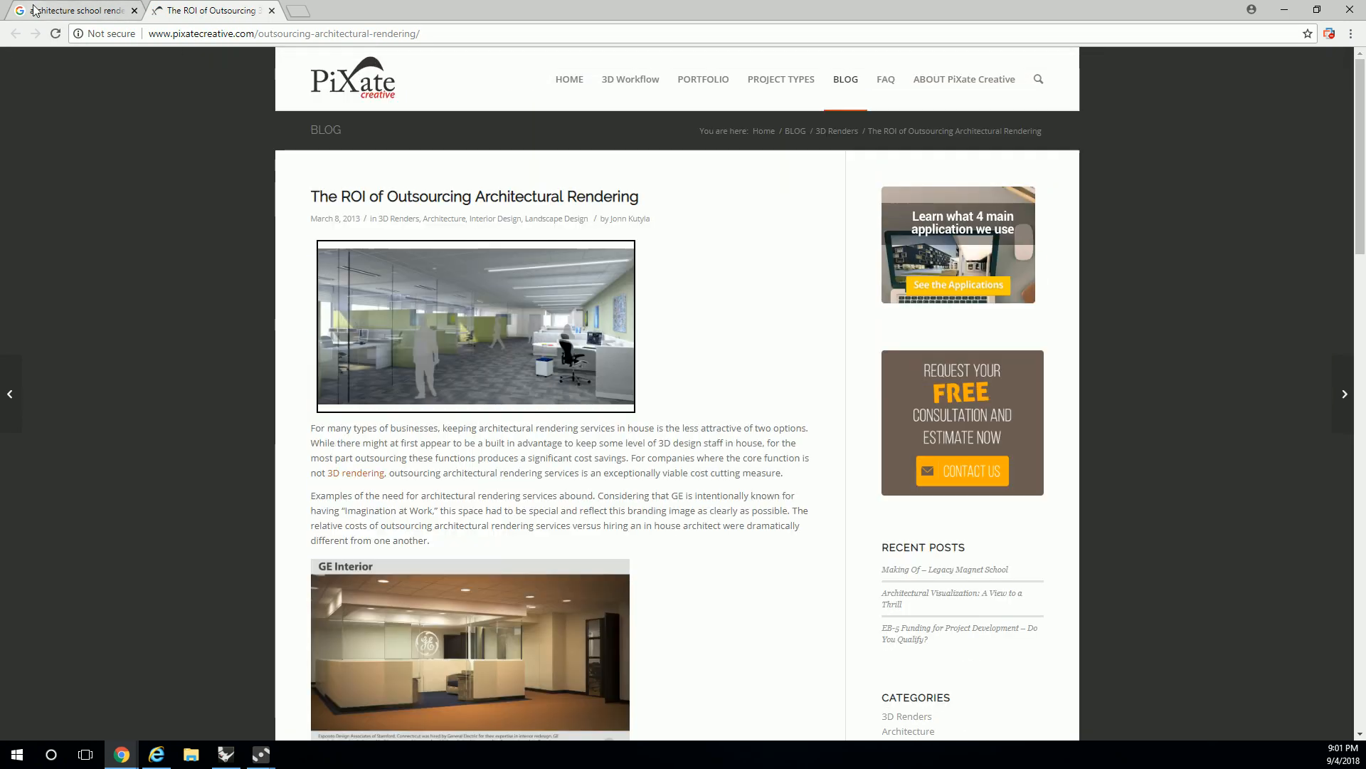
click(80, 10)
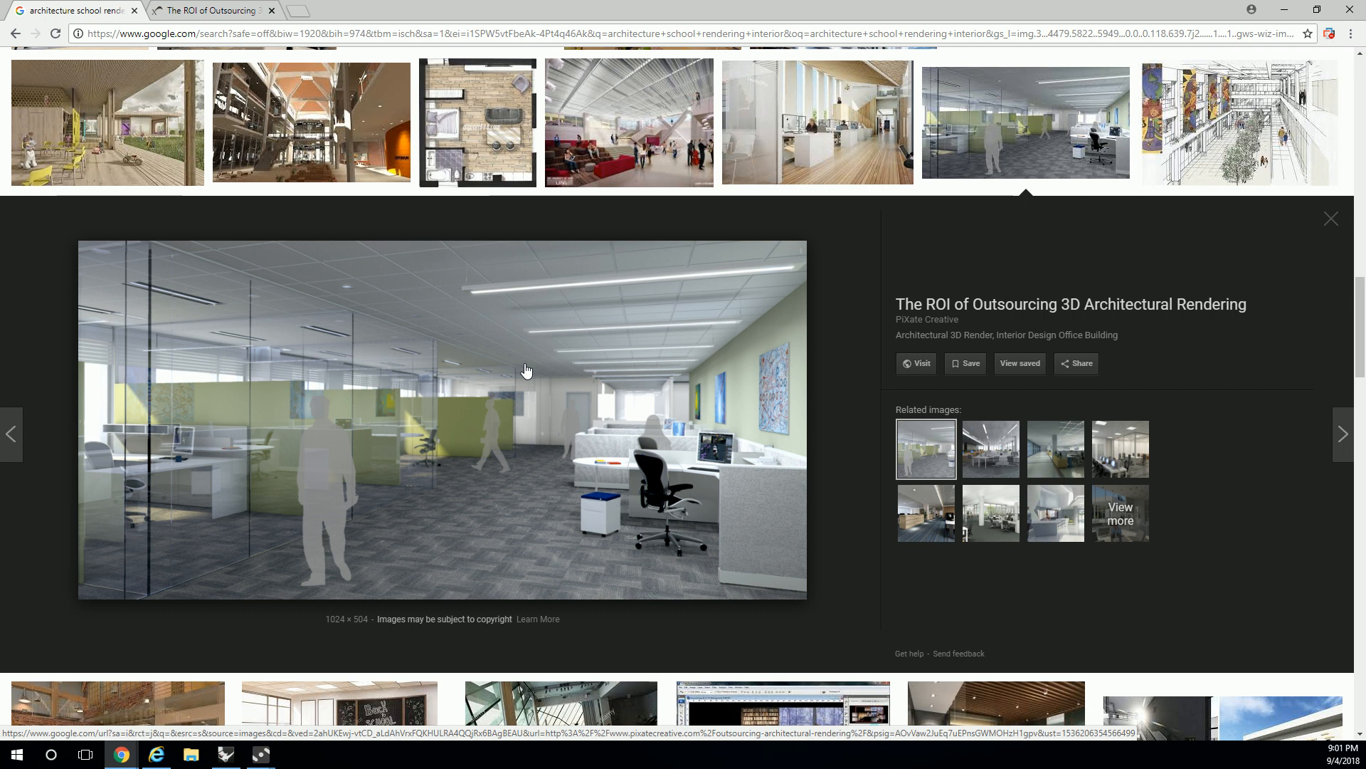
scroll(473, 484, down, 1)
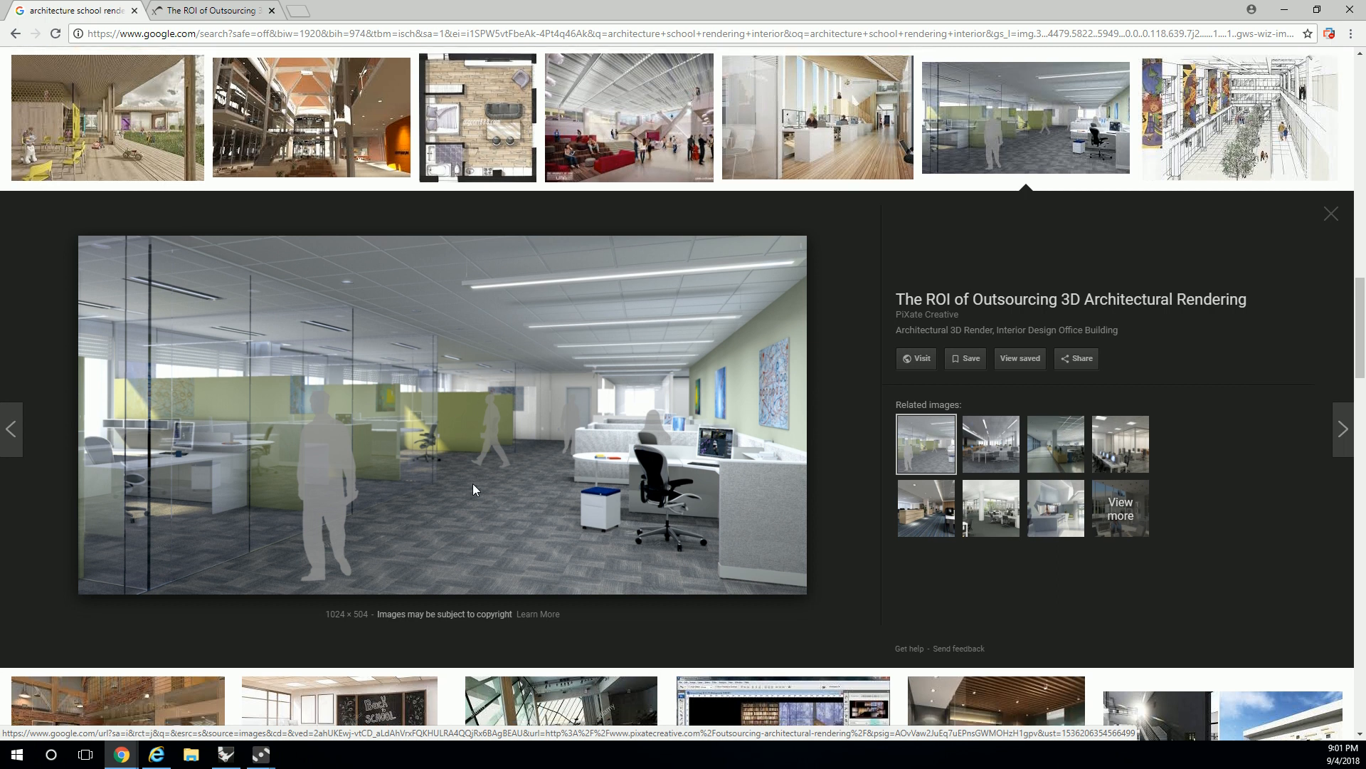
Step: Switch back to Maxwell Render and examine the whole rendered room
key(alt+Tab)
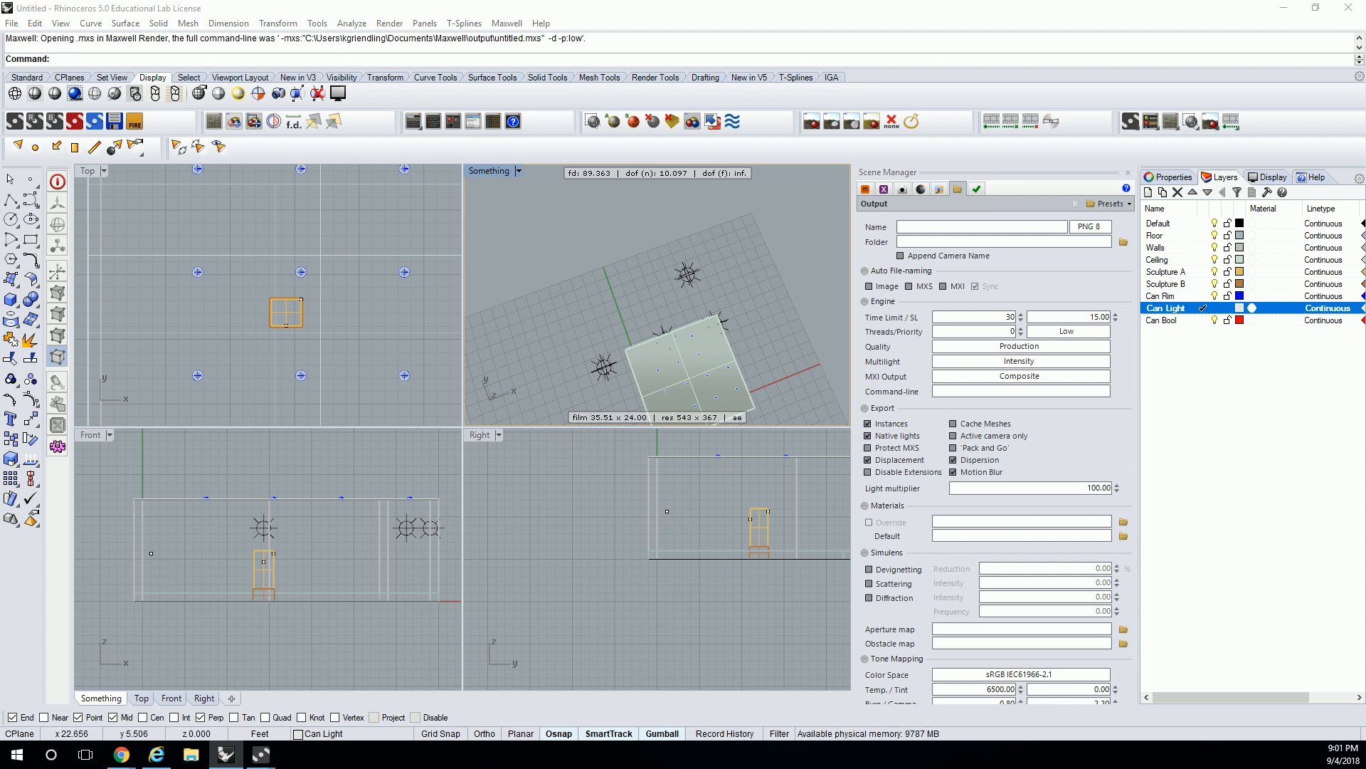
key(alt+Tab)
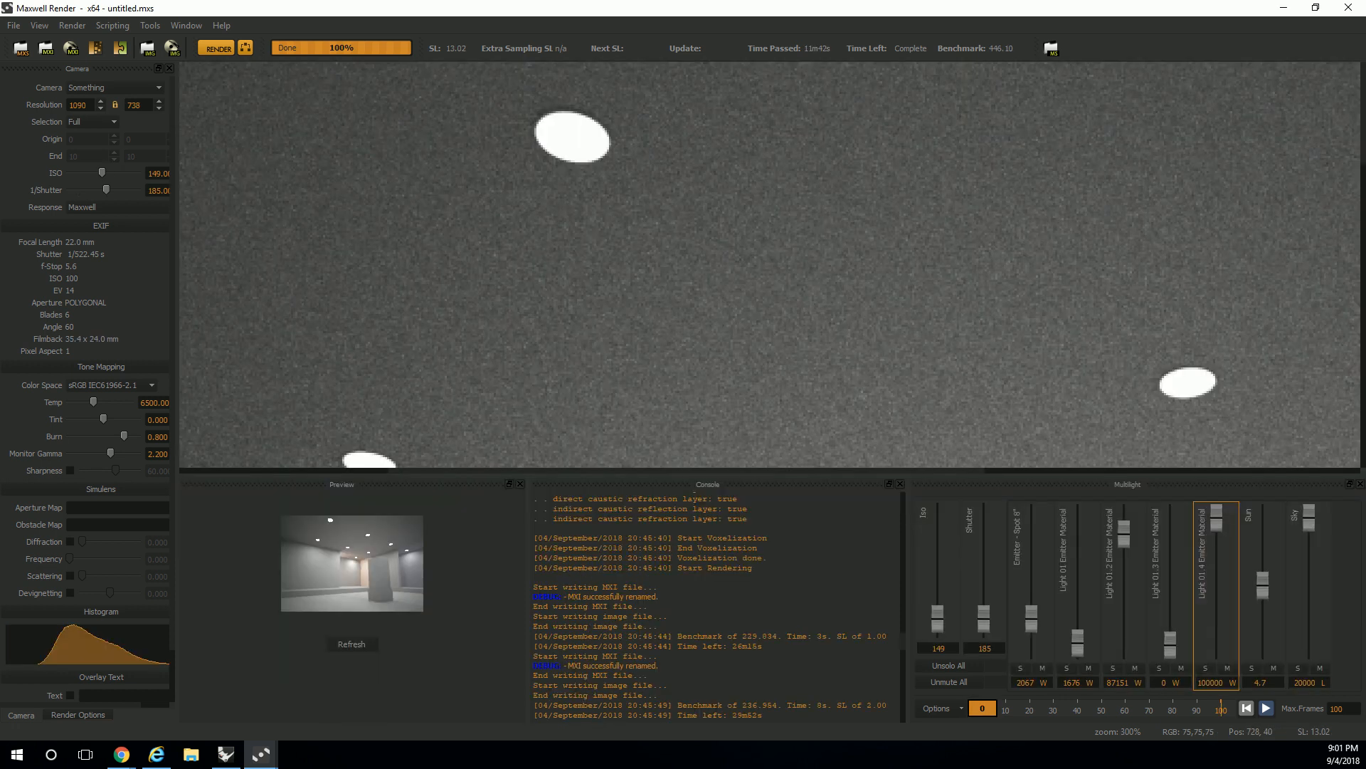
scroll(866, 256, down, 5)
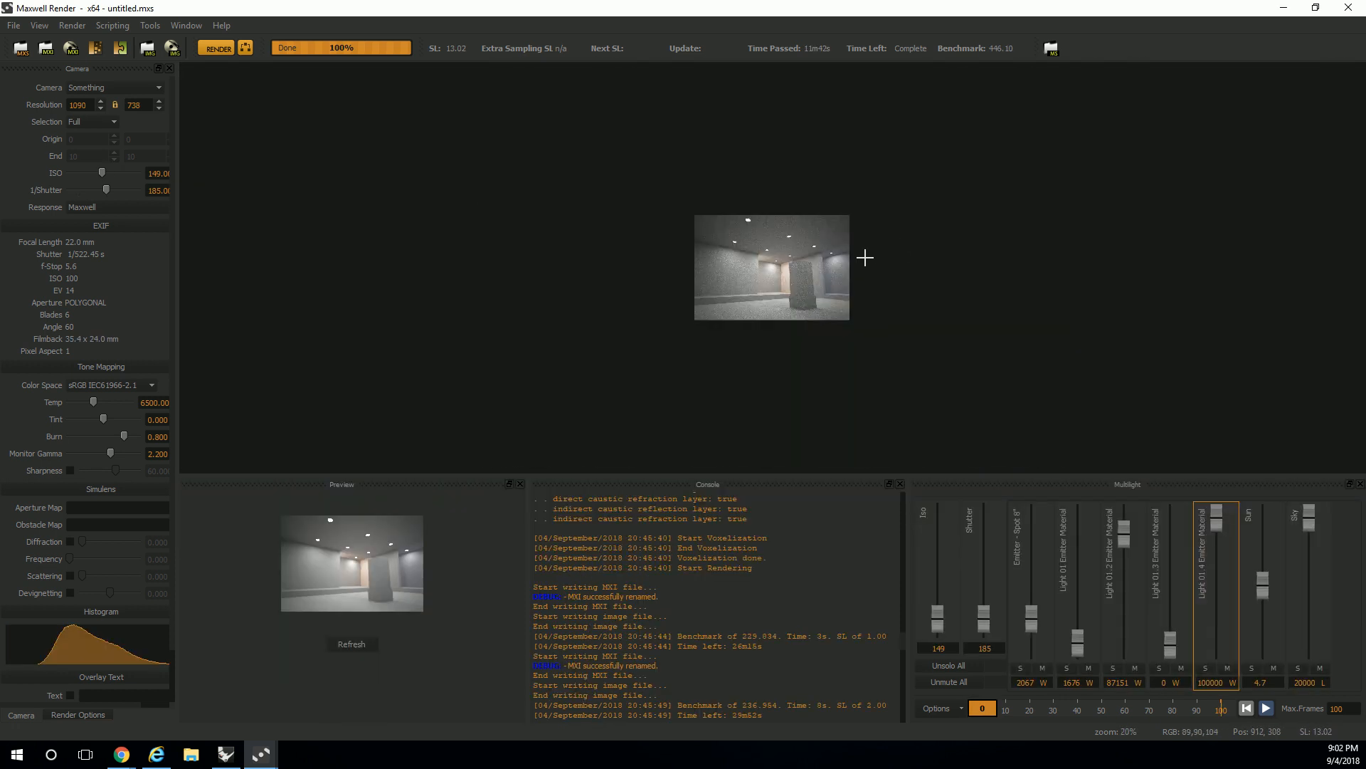
scroll(866, 256, up, 3)
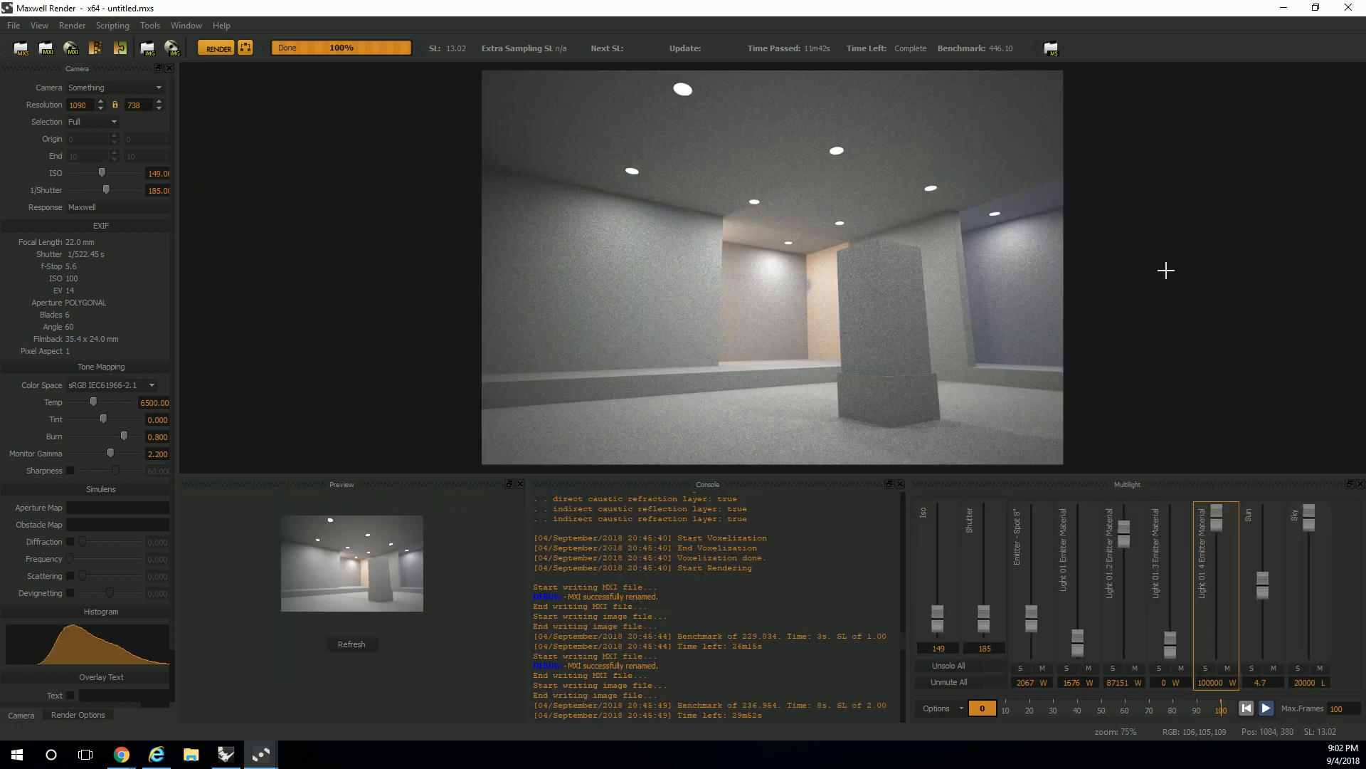